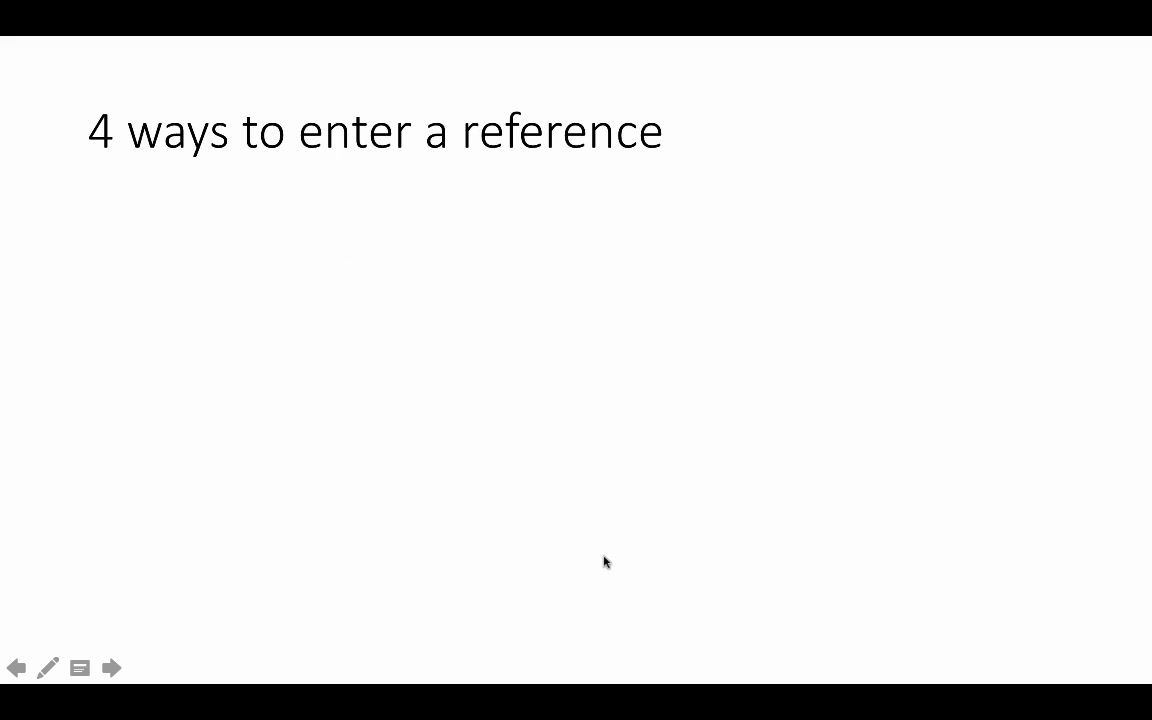
- Reveal the library database, browser-button, PDF drag-and-drop and manual-entry methods, then end the slide show
click(604, 562)
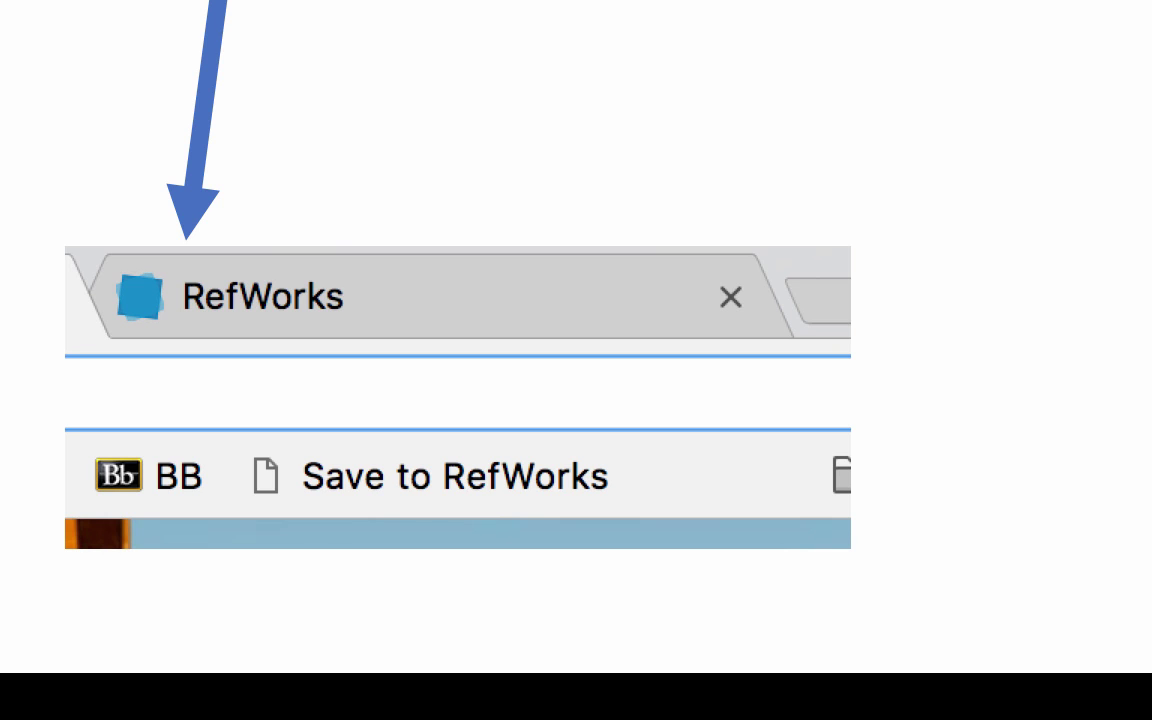
click(535, 569)
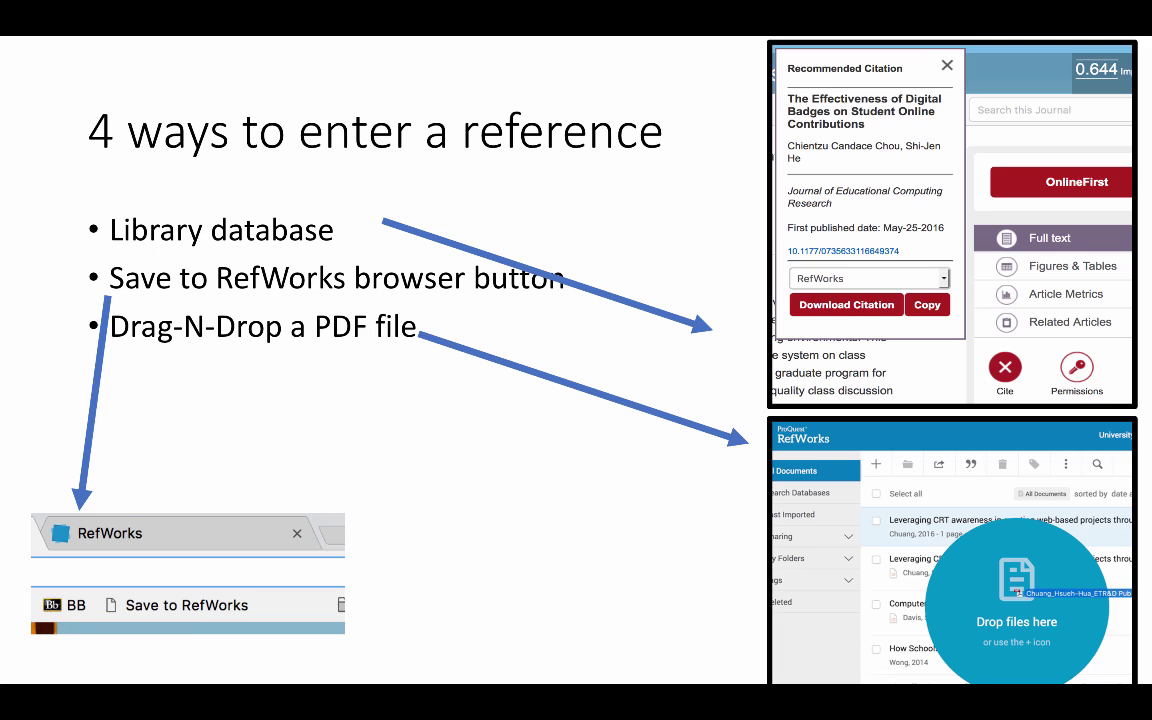
key(Right)
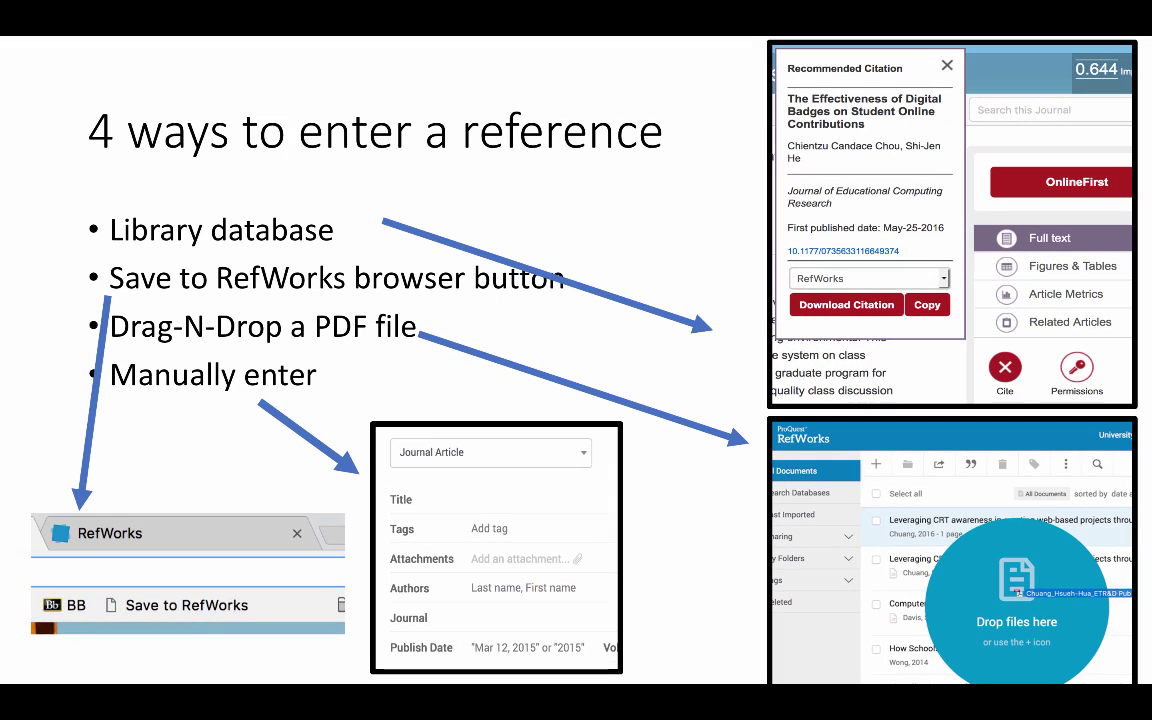
key(Right)
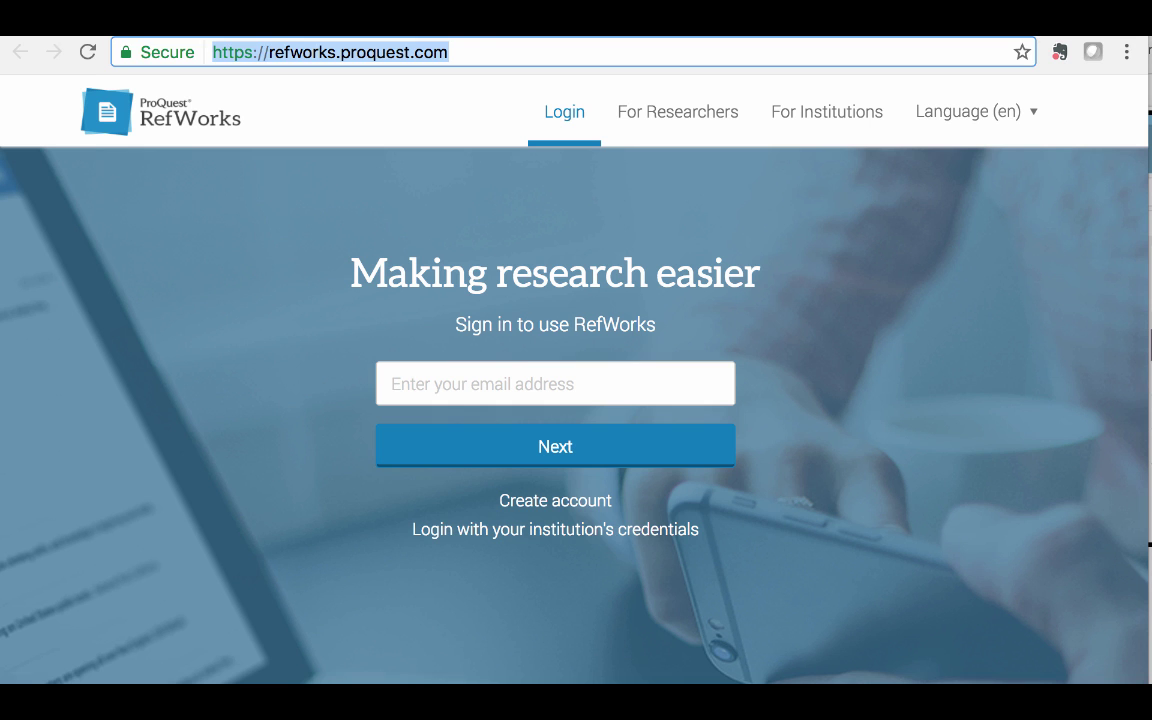
- Enter the account e-mail address on the RefWorks sign-in page and continue to the password step
click(533, 379)
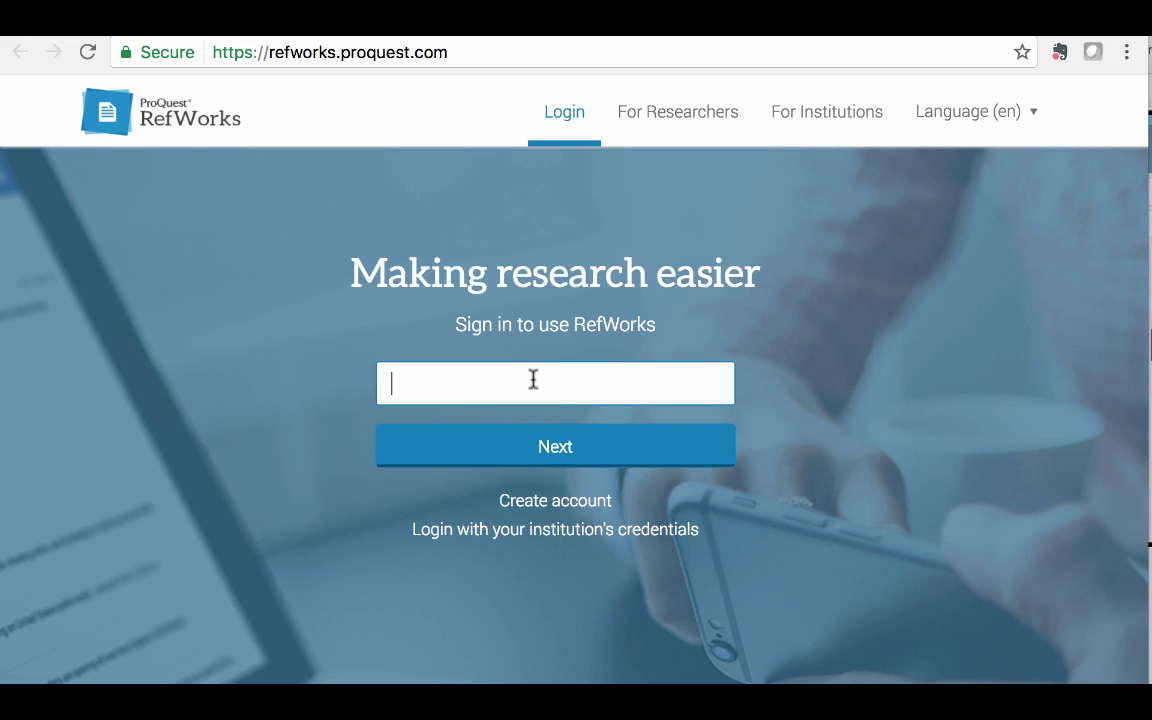
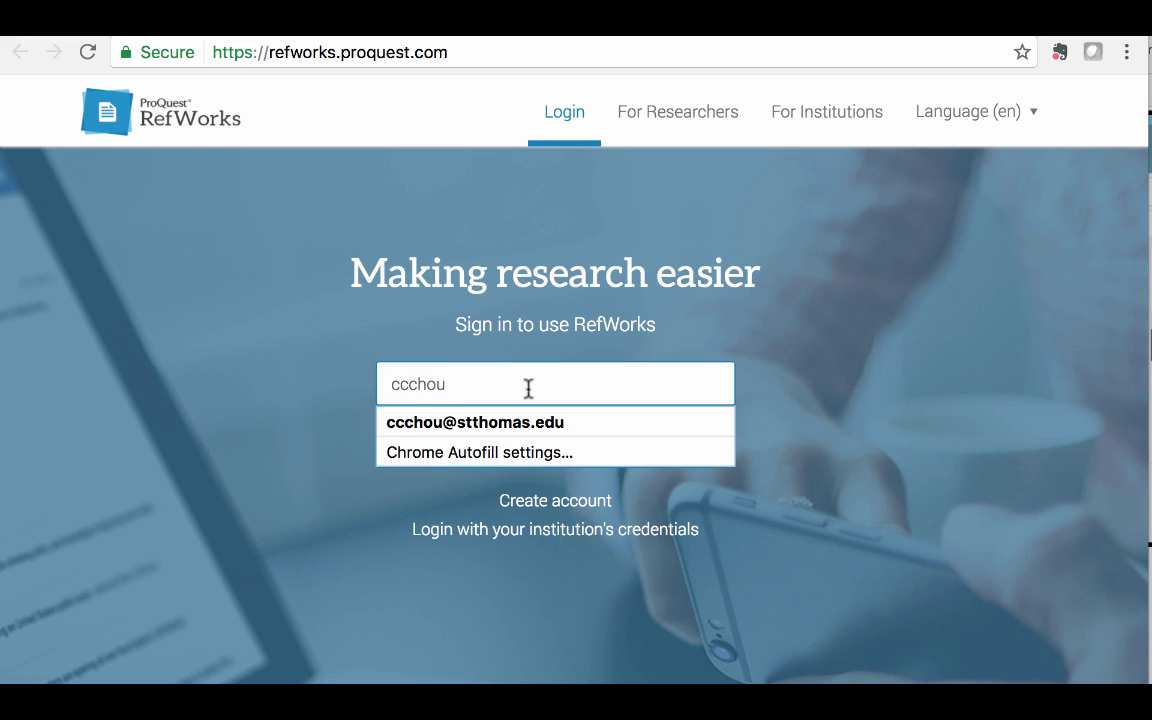
click(510, 432)
click(558, 449)
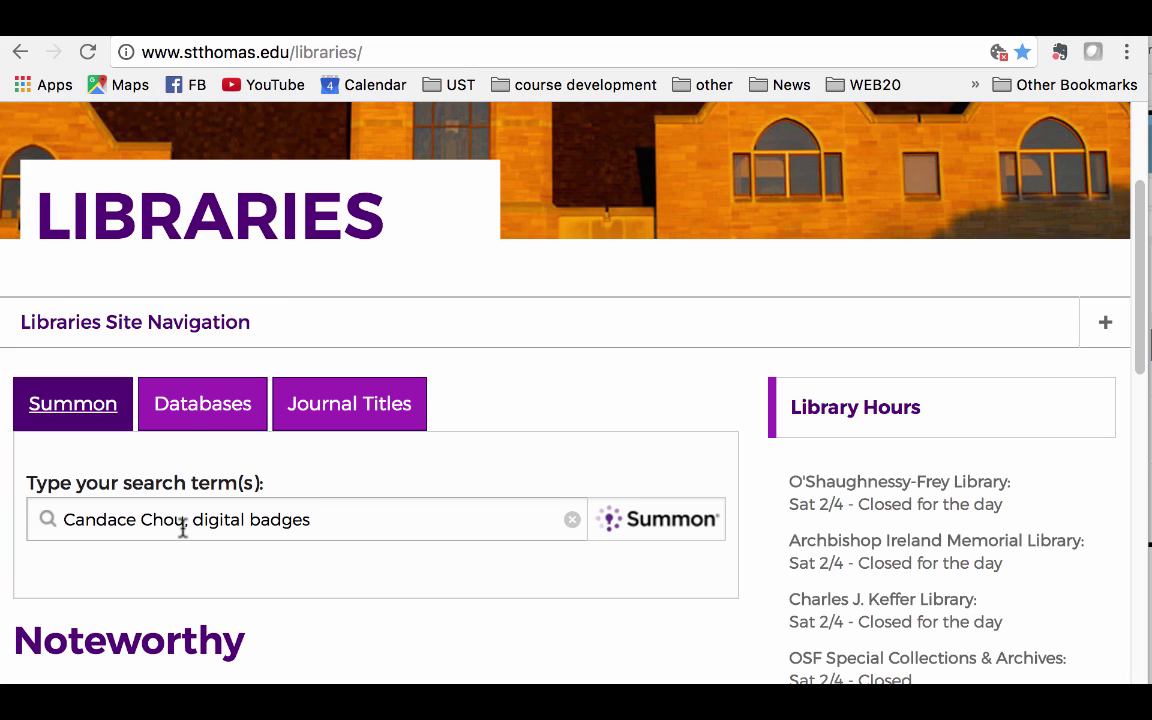
- Search Summon, open the Digital Badges article record, and export it directly to RefWorks
click(656, 536)
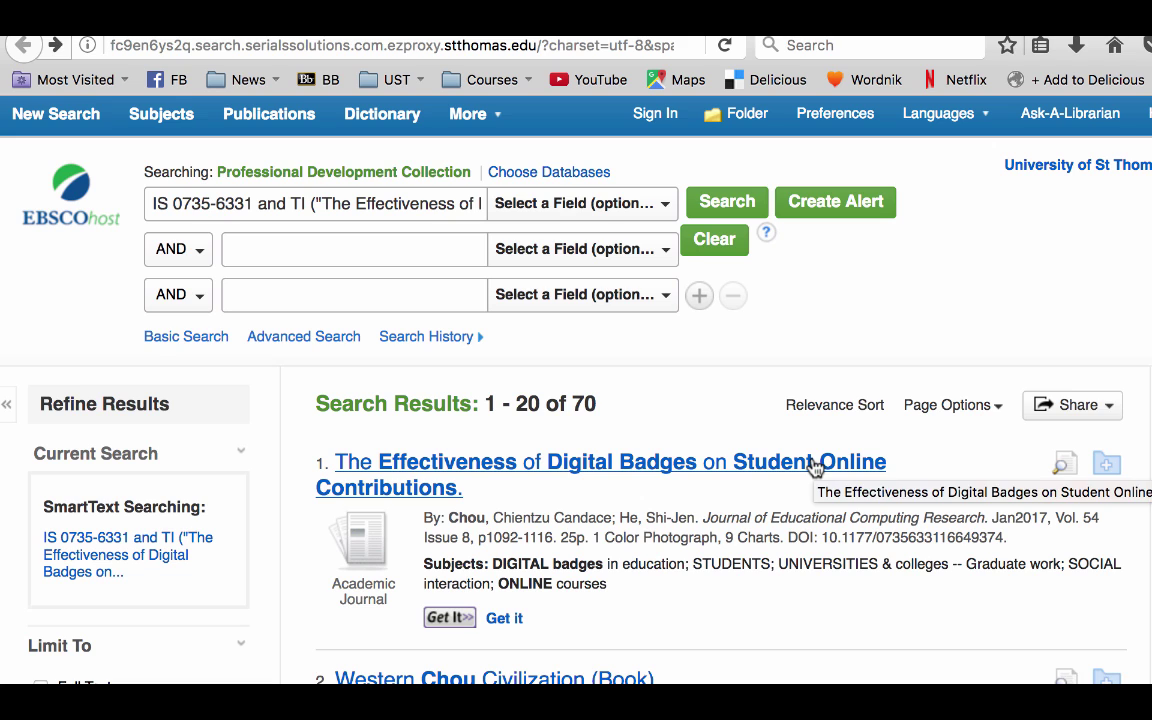
click(748, 460)
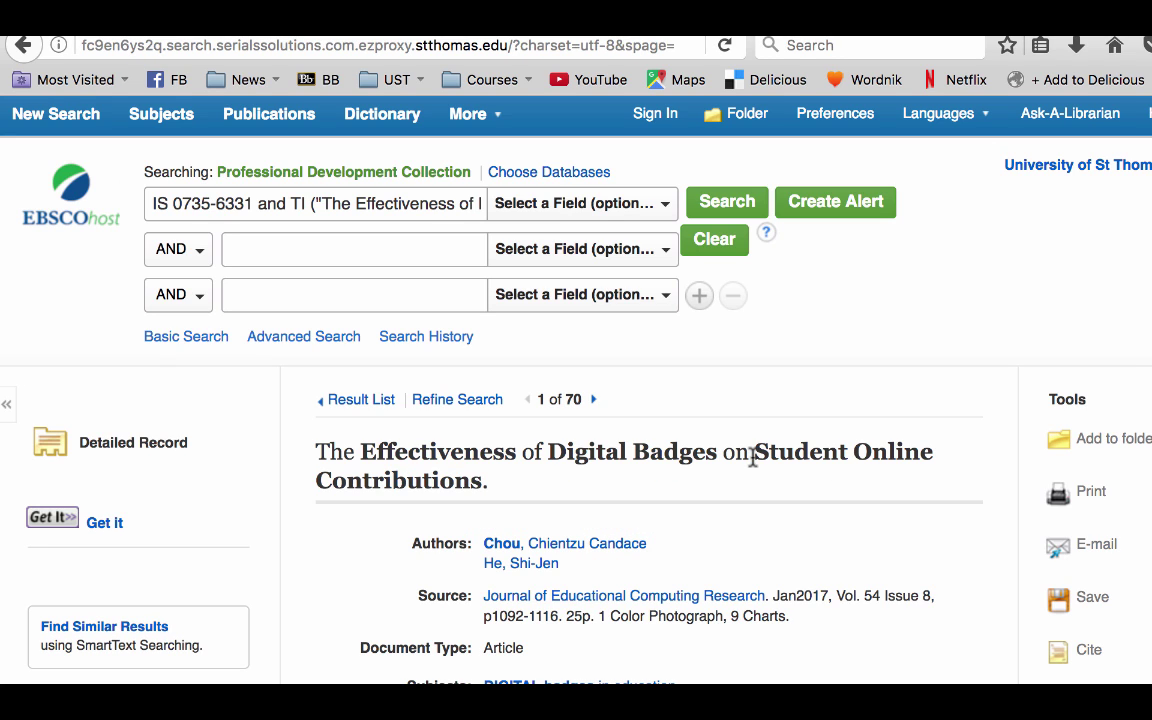
scroll(753, 465, down, 3)
scroll(753, 465, down, 1)
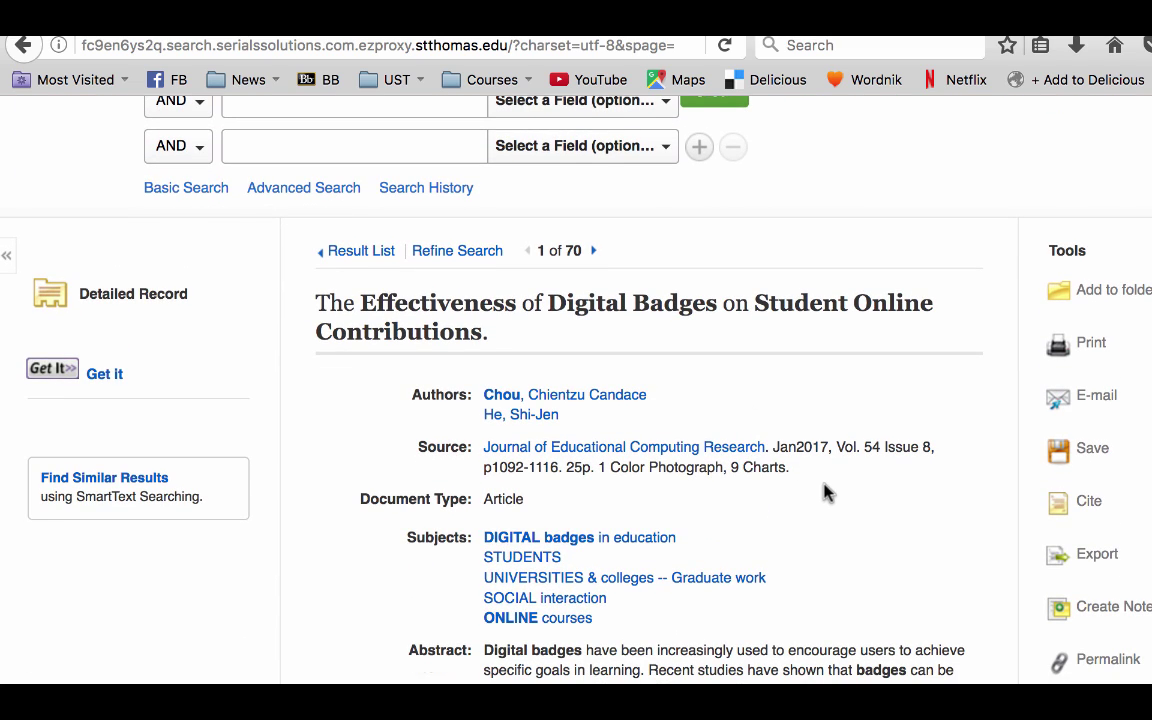
scroll(826, 491, down, 5)
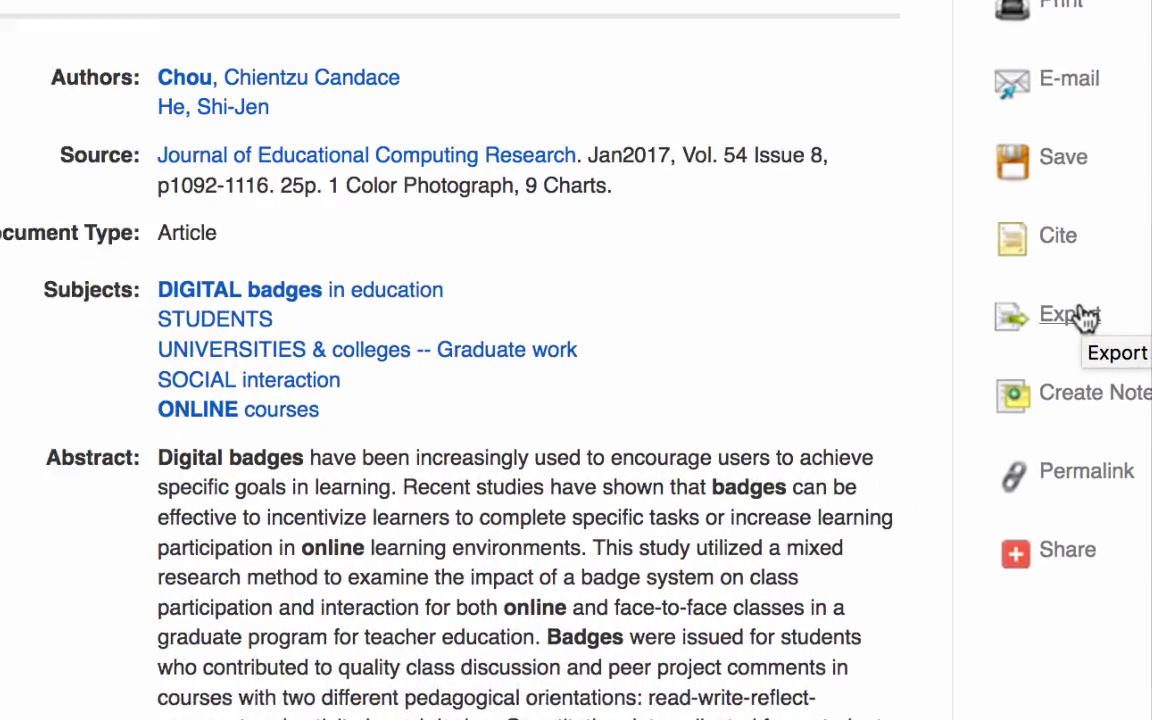
click(1085, 316)
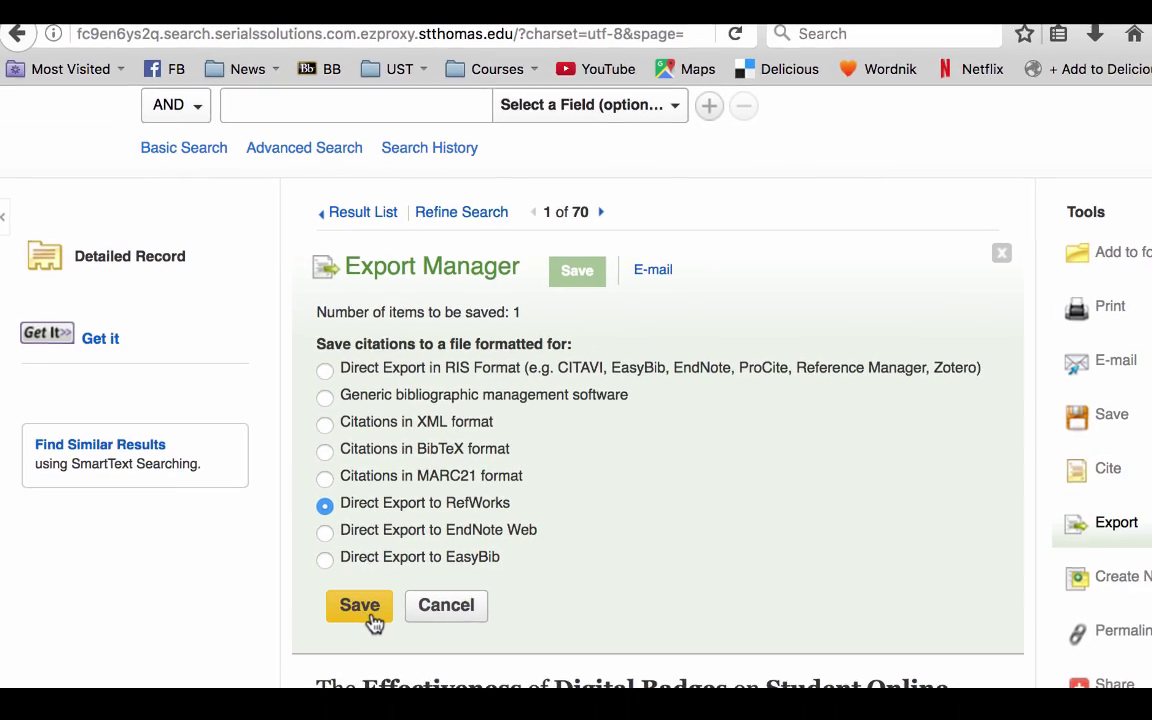
click(362, 617)
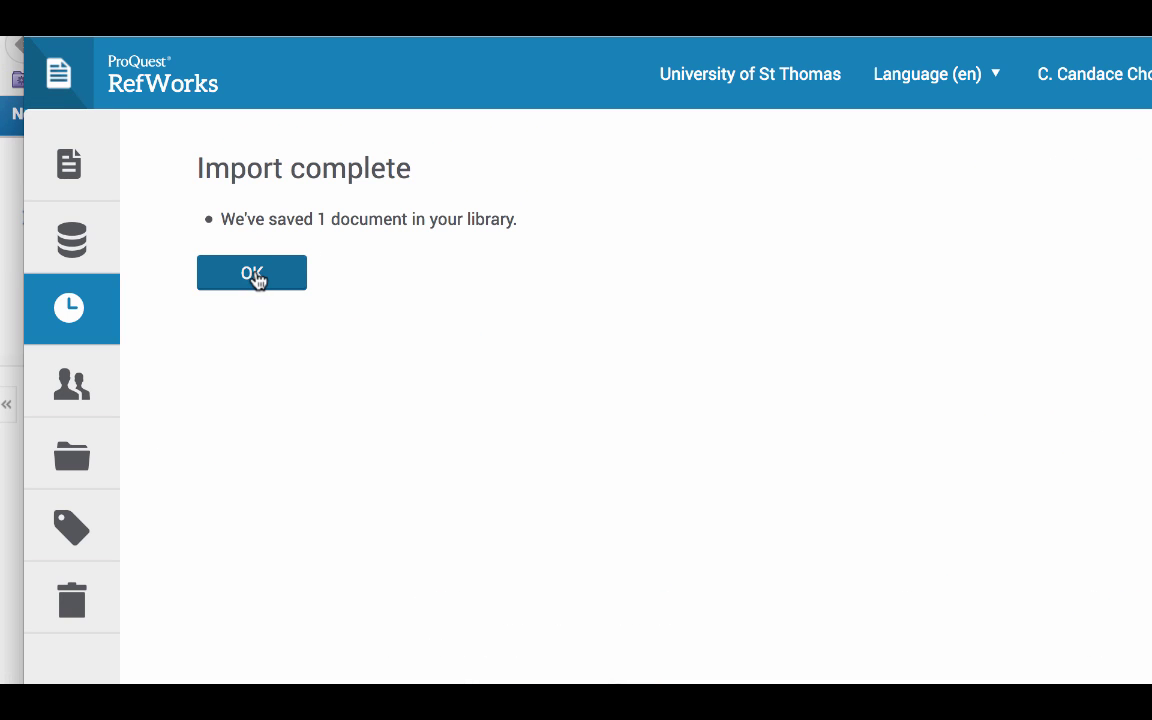
- Dismiss the import notice and review the Digital Badges article's details: volume 54, issue 8, pages 1092-1116
click(253, 276)
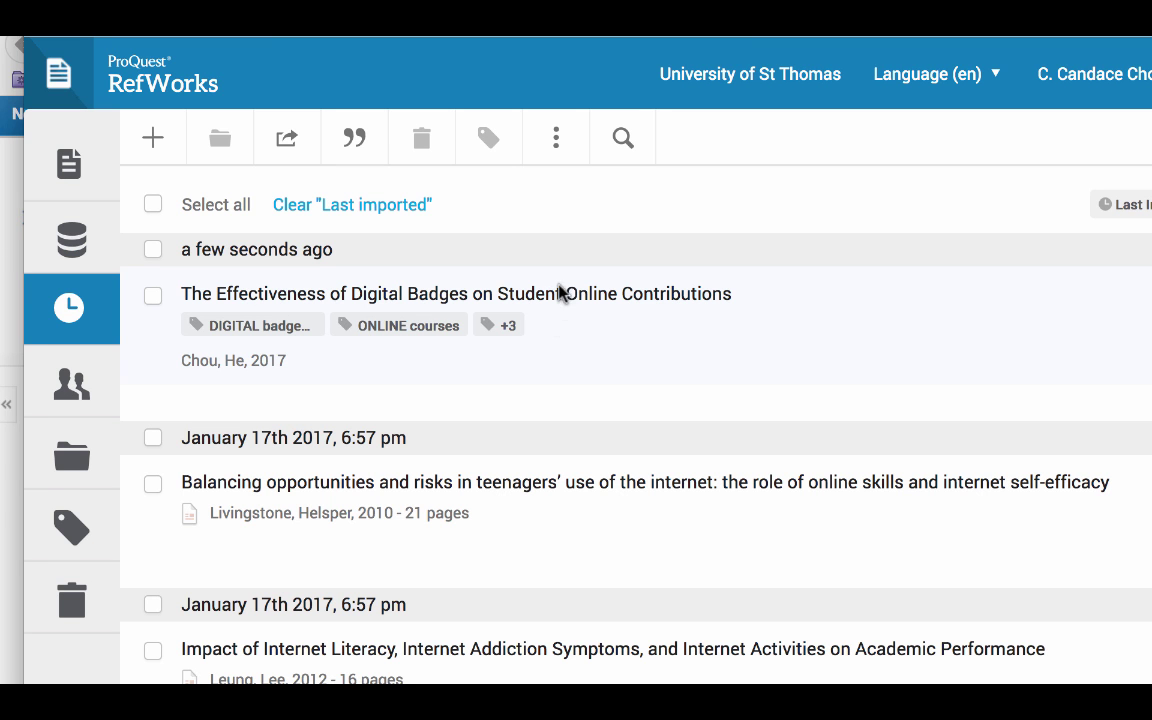
click(224, 300)
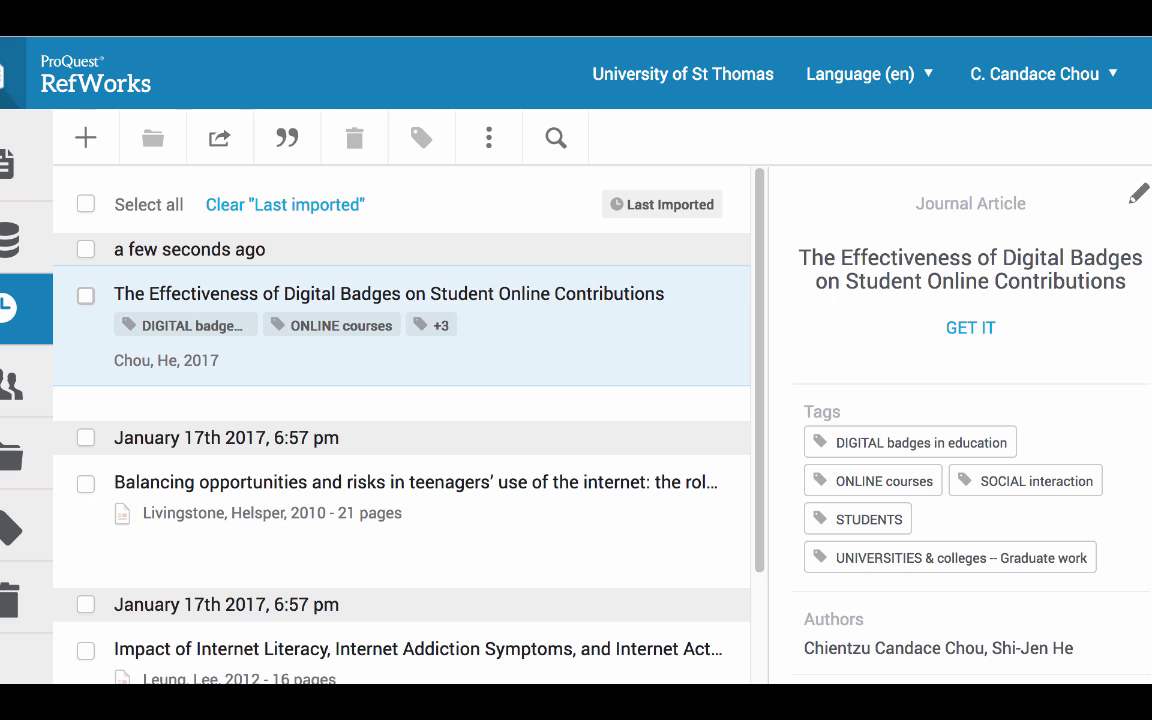
scroll(985, 506, down, 1)
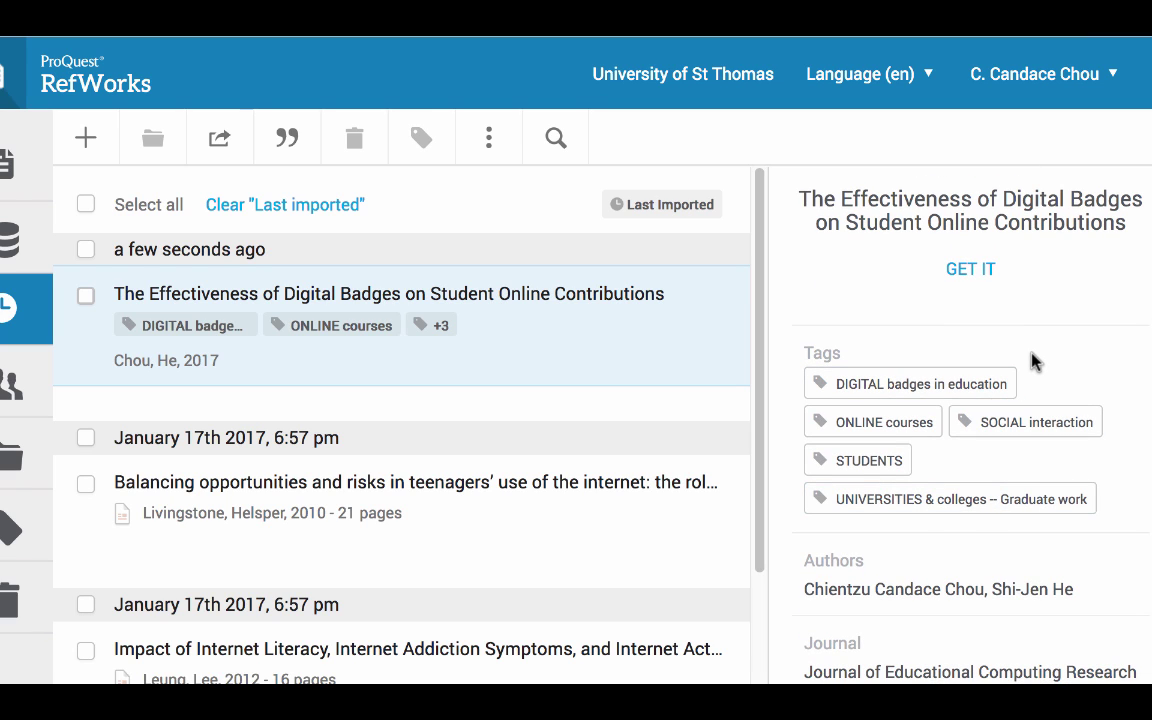
scroll(993, 470, down, 1)
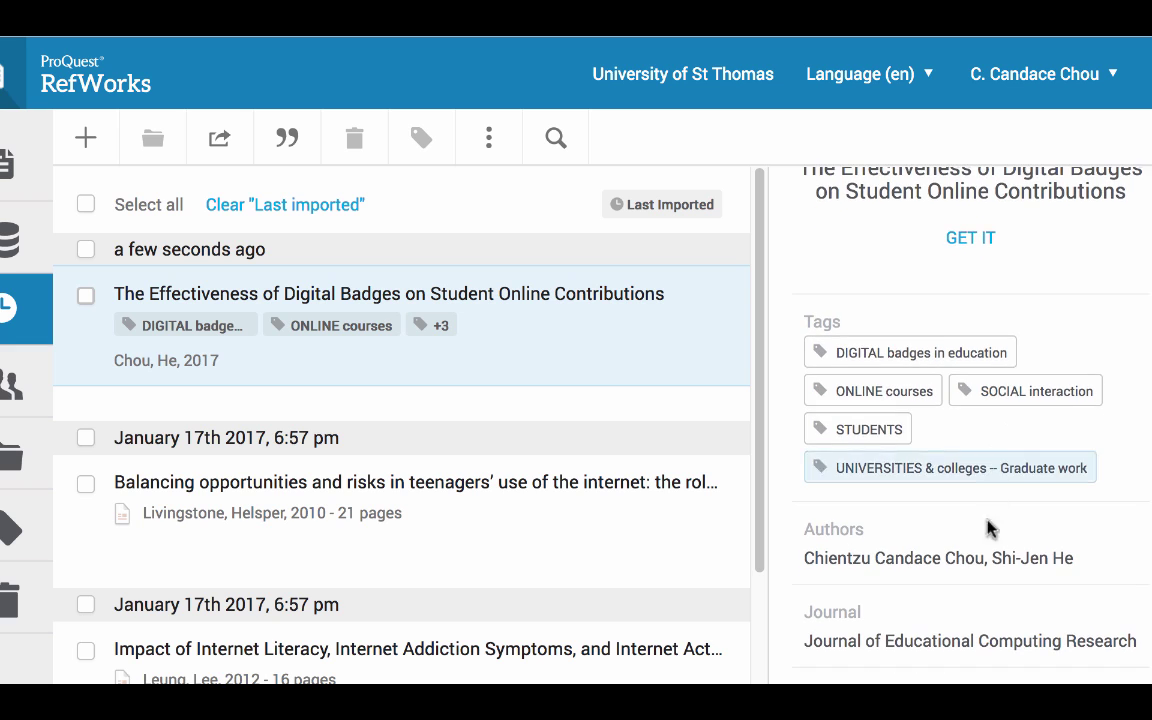
scroll(978, 552, down, 1)
scroll(957, 640, down, 2)
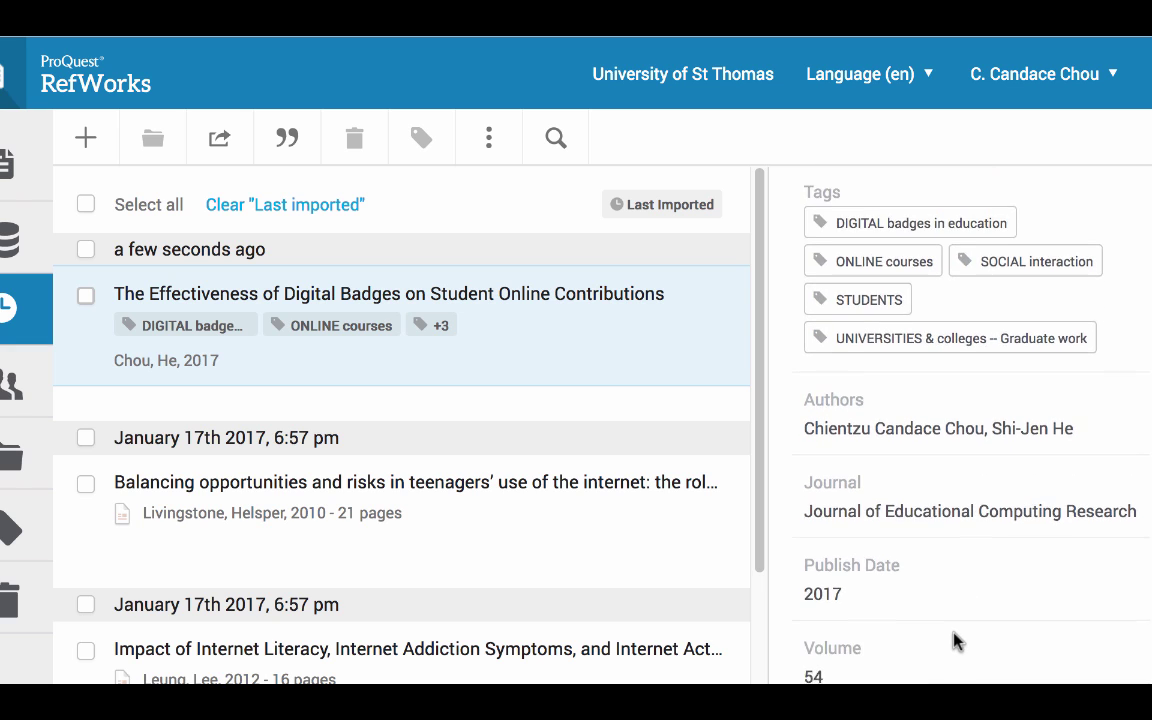
scroll(925, 612, down, 1)
scroll(880, 636, down, 2)
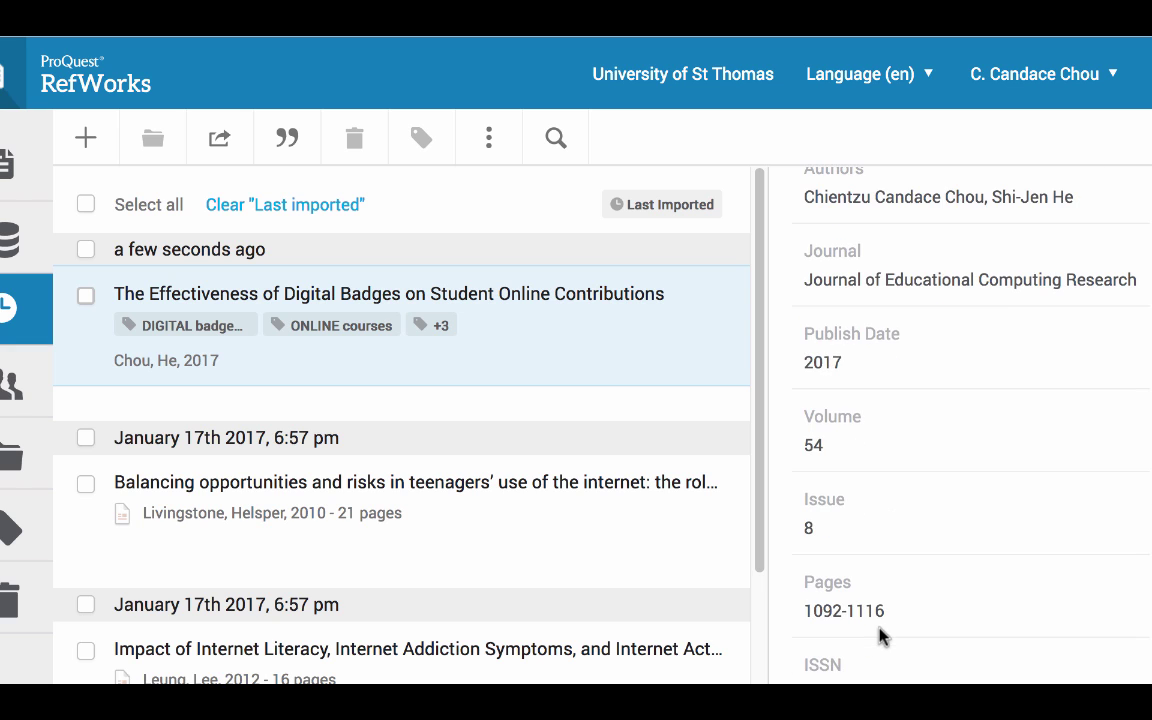
scroll(880, 636, down, 3)
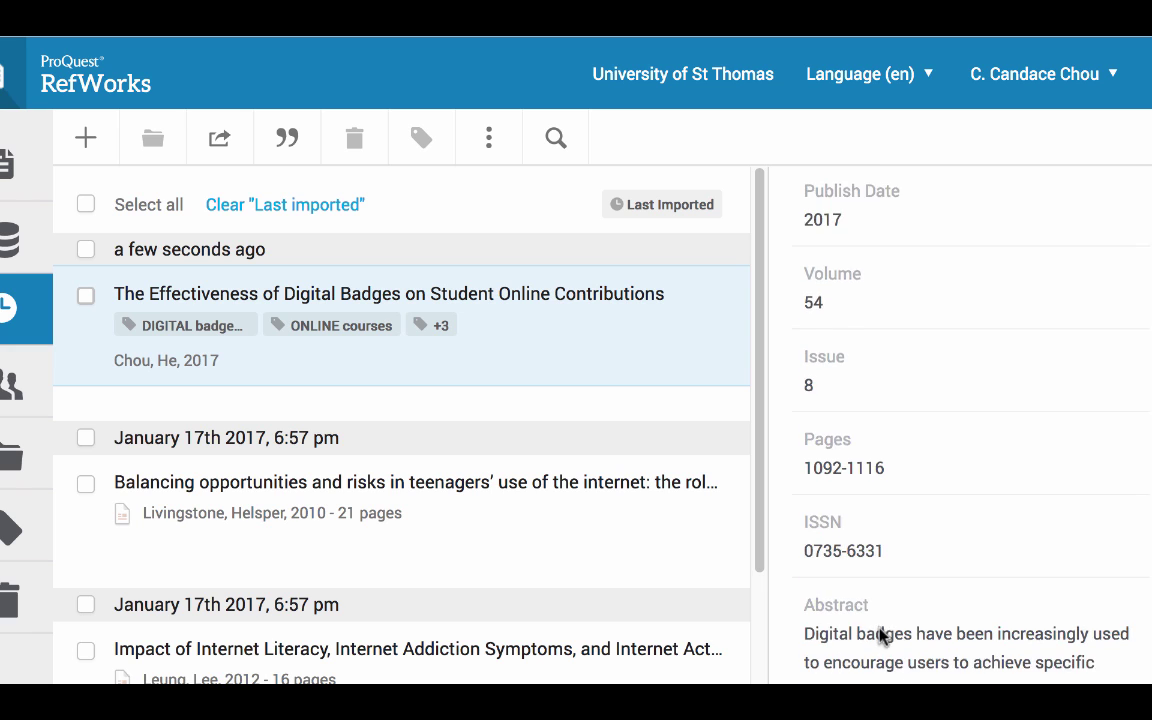
scroll(880, 630, down, 1)
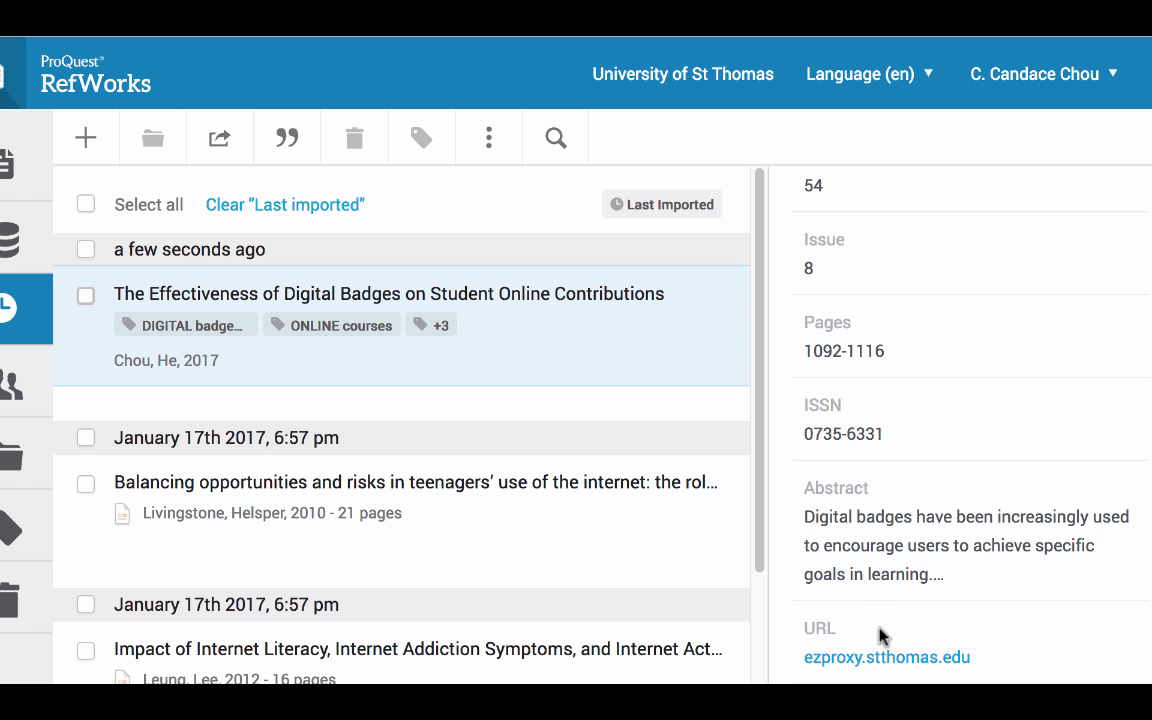
scroll(880, 633, up, 1)
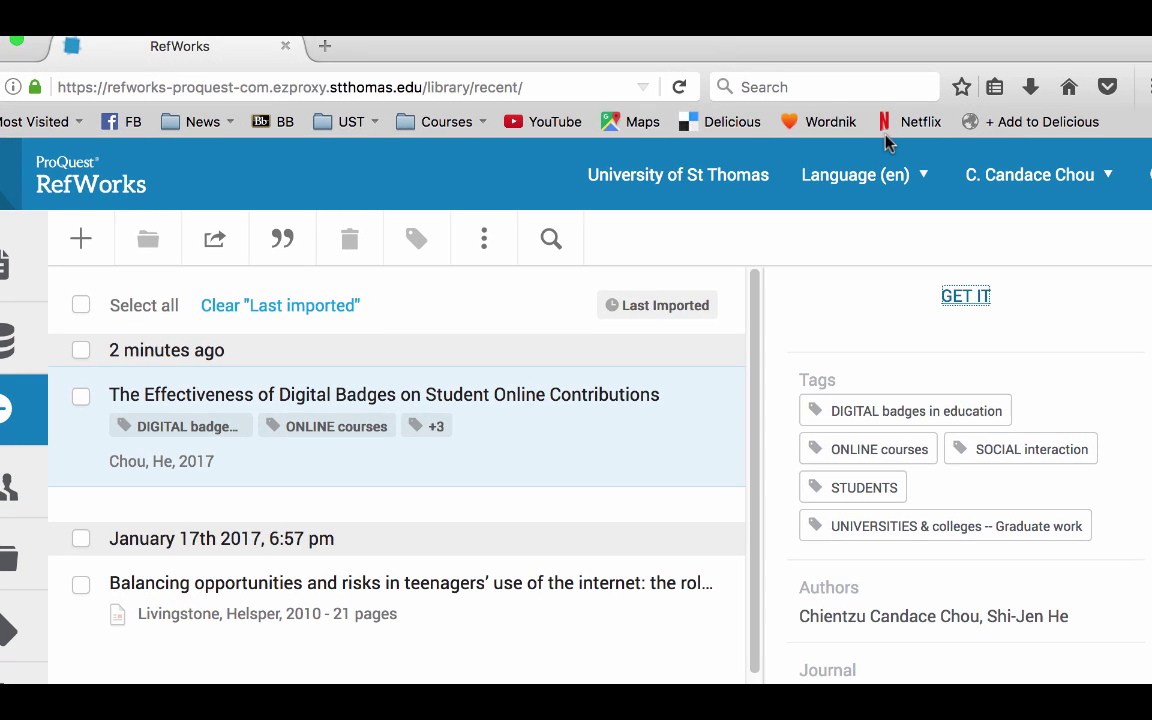
- From the account menu's Tools page, drag the Save to RefWorks button onto the browser favorites bar
click(1110, 180)
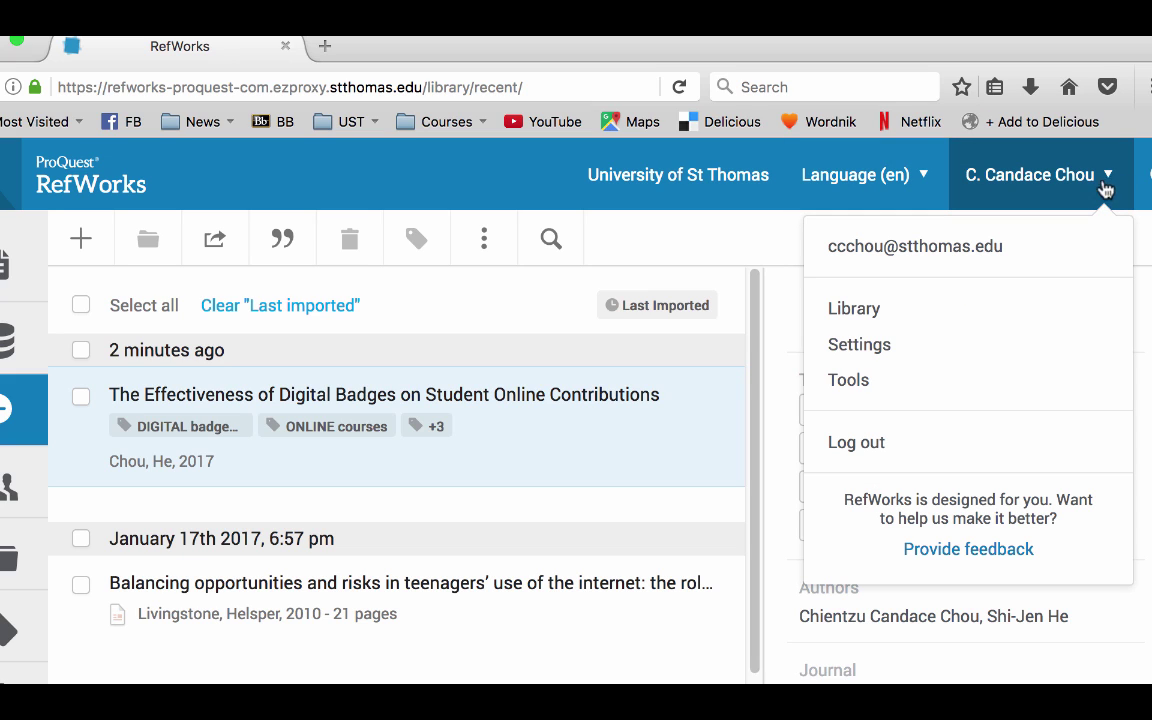
click(914, 382)
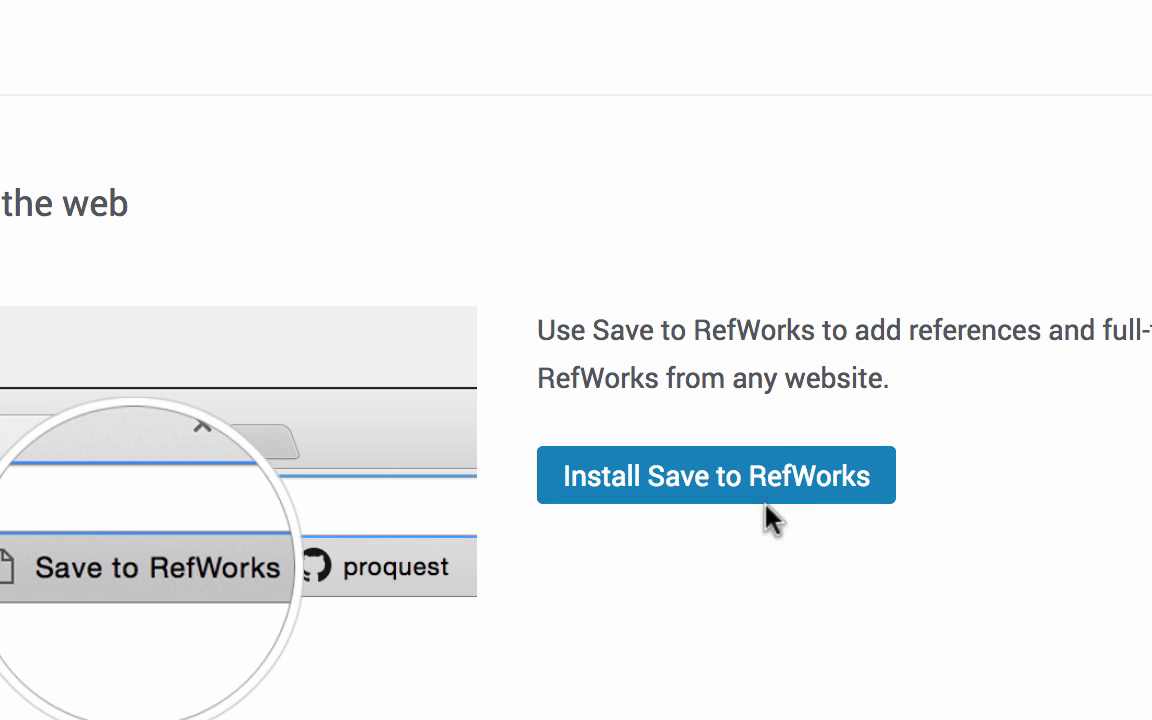
click(724, 490)
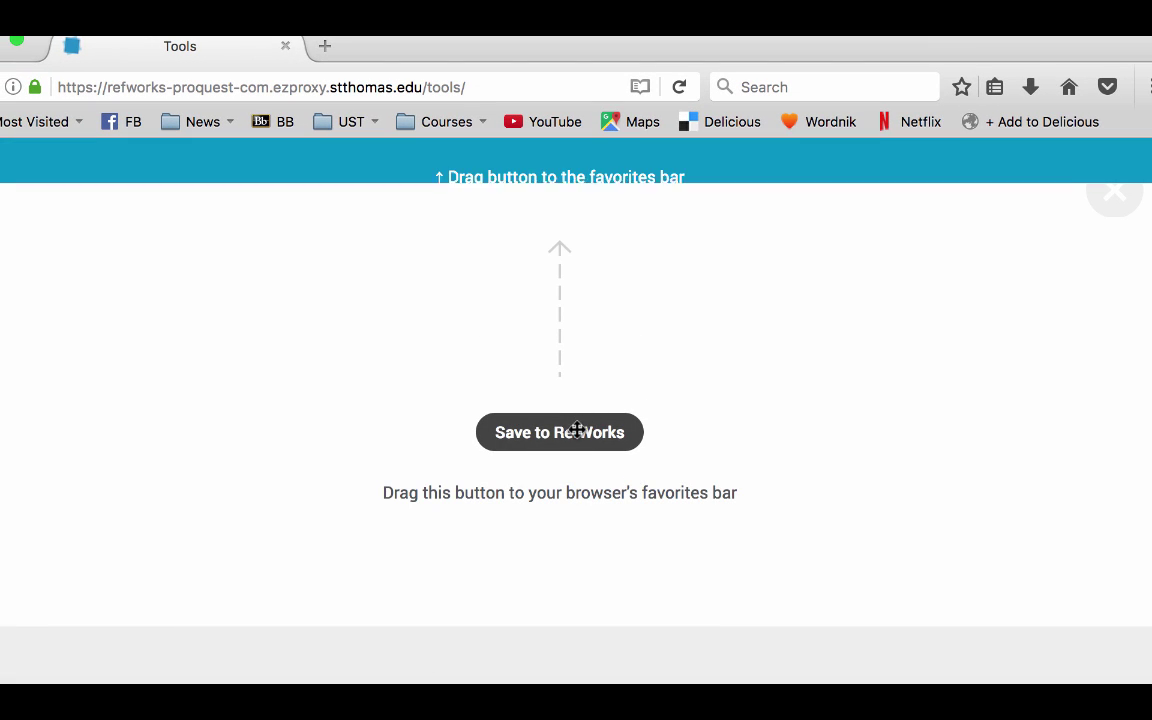
drag(571, 432, 985, 121)
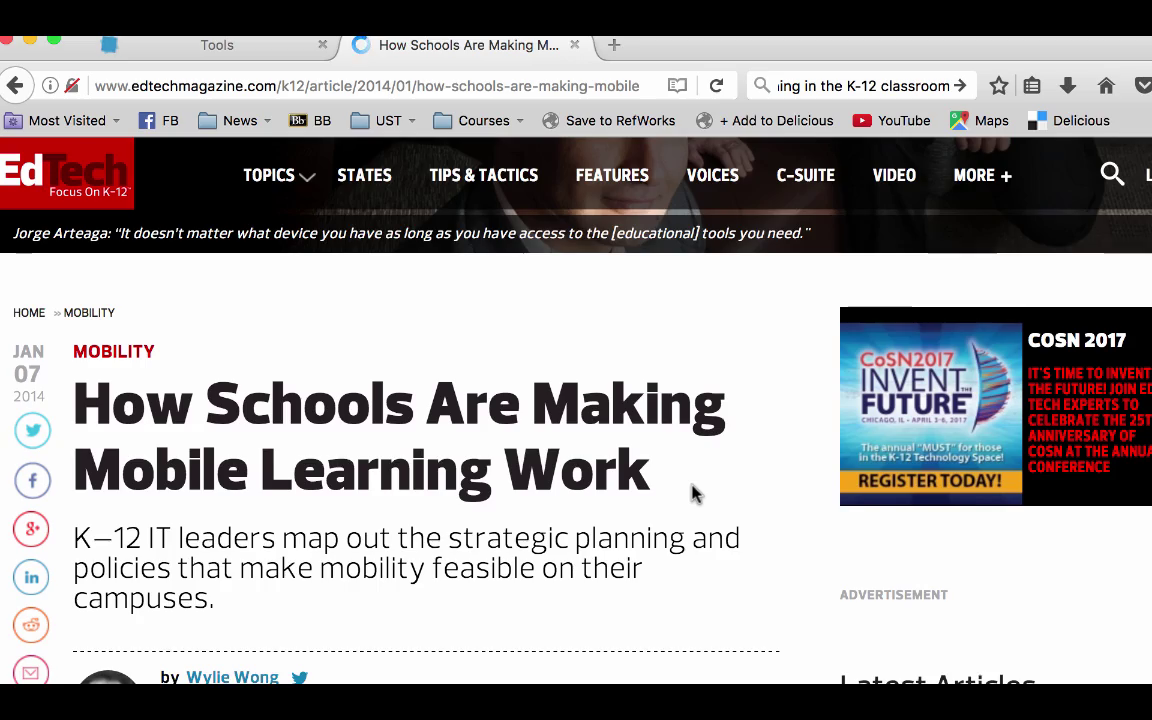
- Launch Save to RefWorks from the favorites bar on the EdTech article page
scroll(695, 492, down, 5)
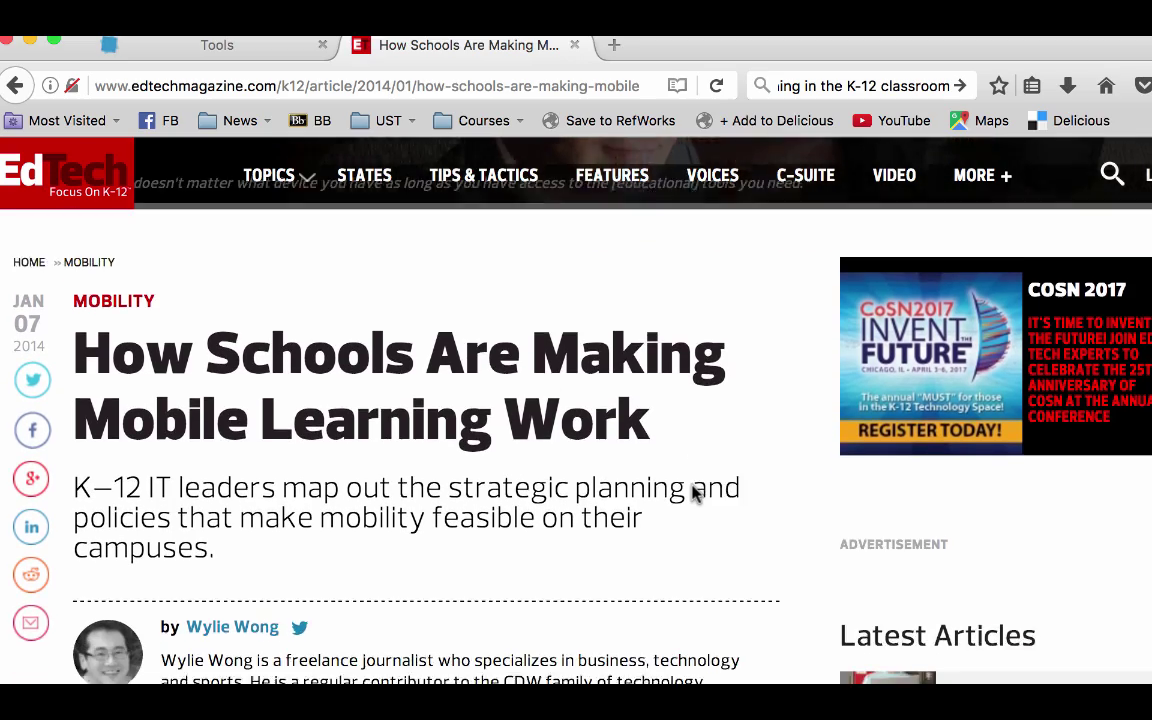
scroll(695, 492, down, 8)
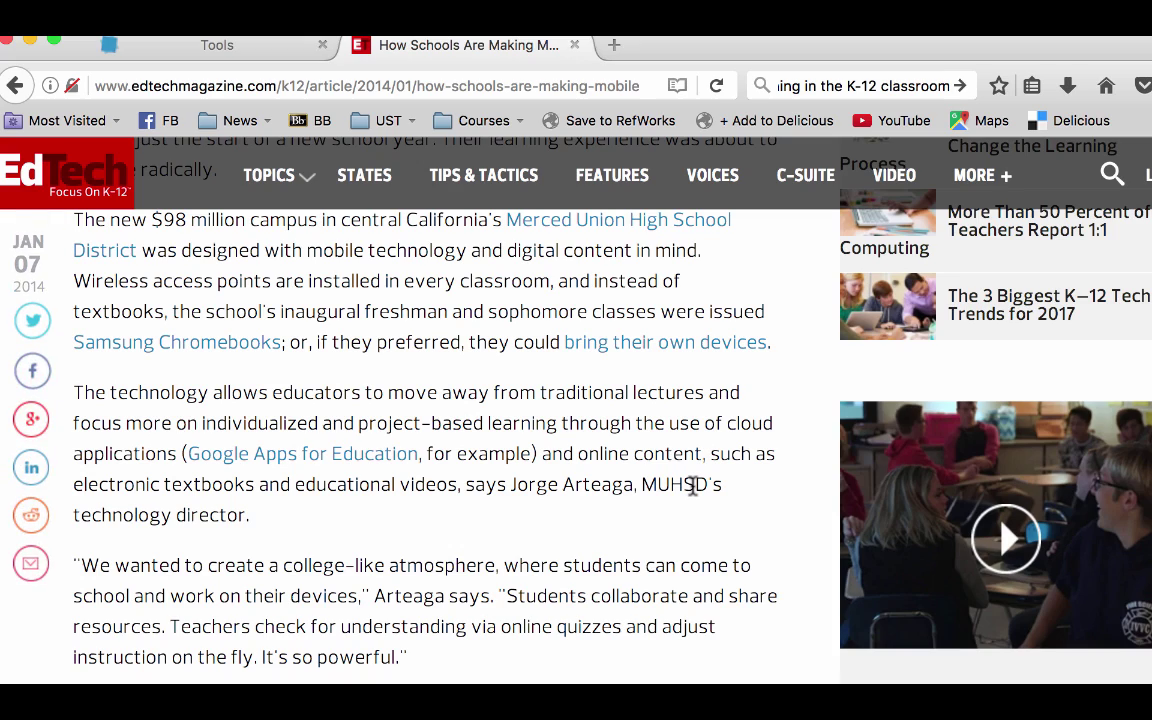
scroll(693, 487, up, 7)
scroll(693, 488, up, 2)
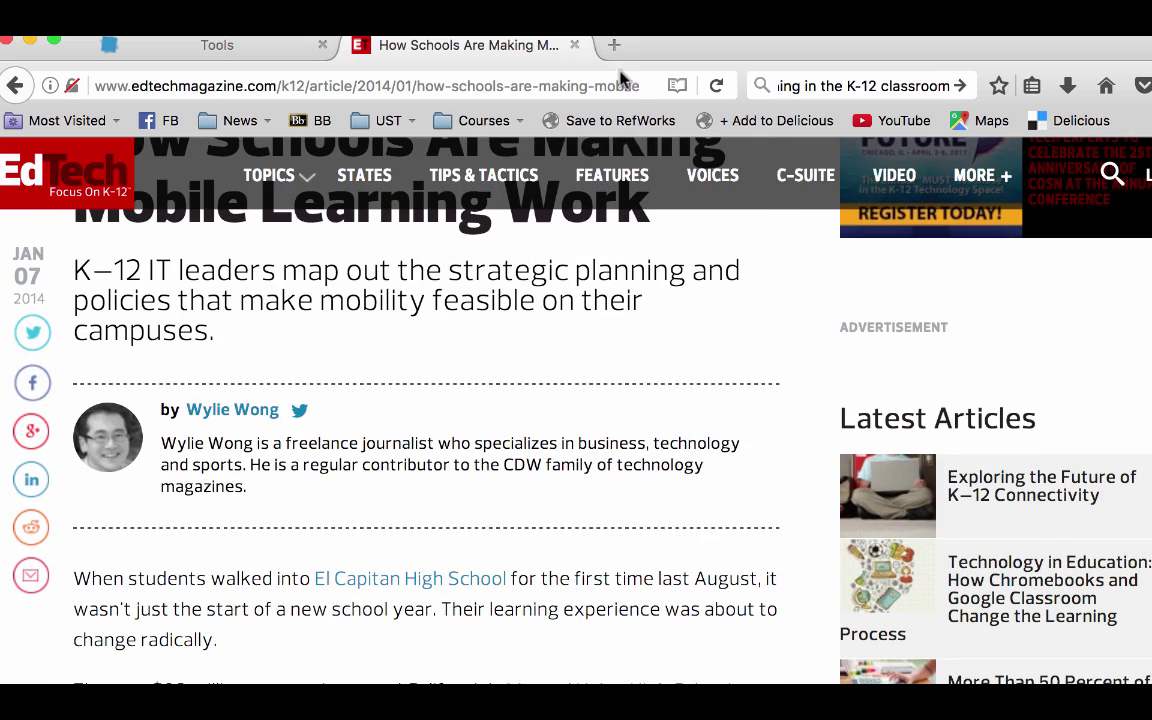
click(622, 121)
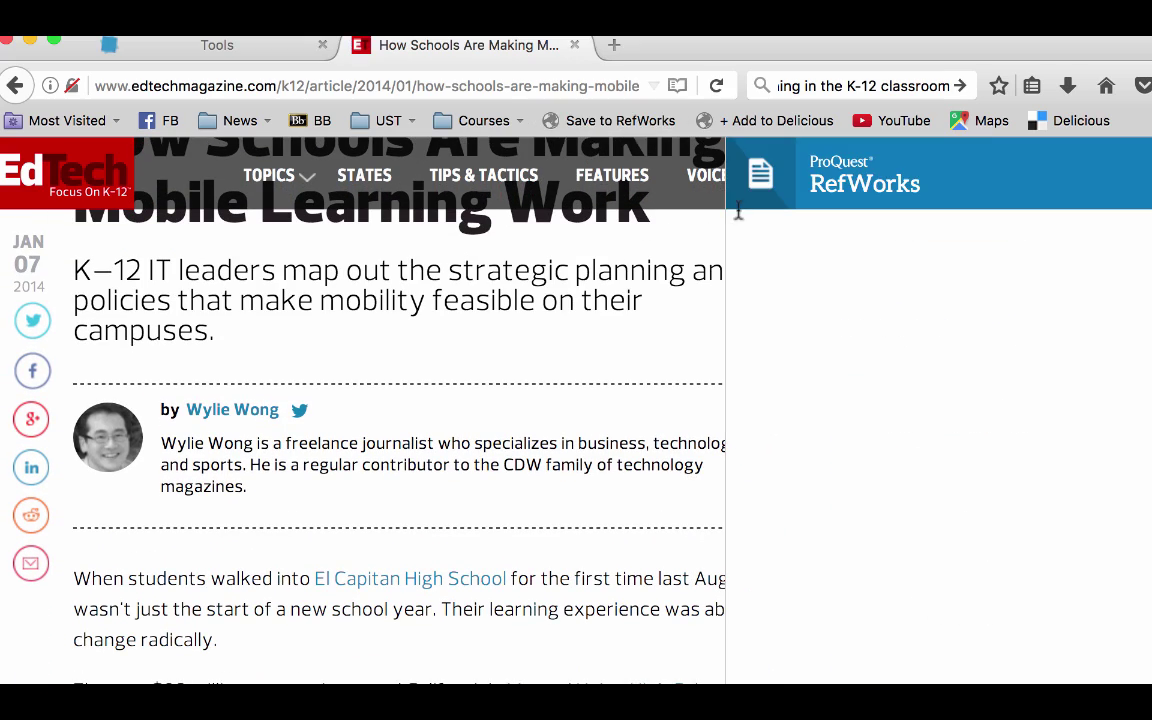
- Review the captured form, enlarge the window, and save 'How Schools Are Making Mobile Learning Work' to RefWorks
scroll(410, 483, up, 2)
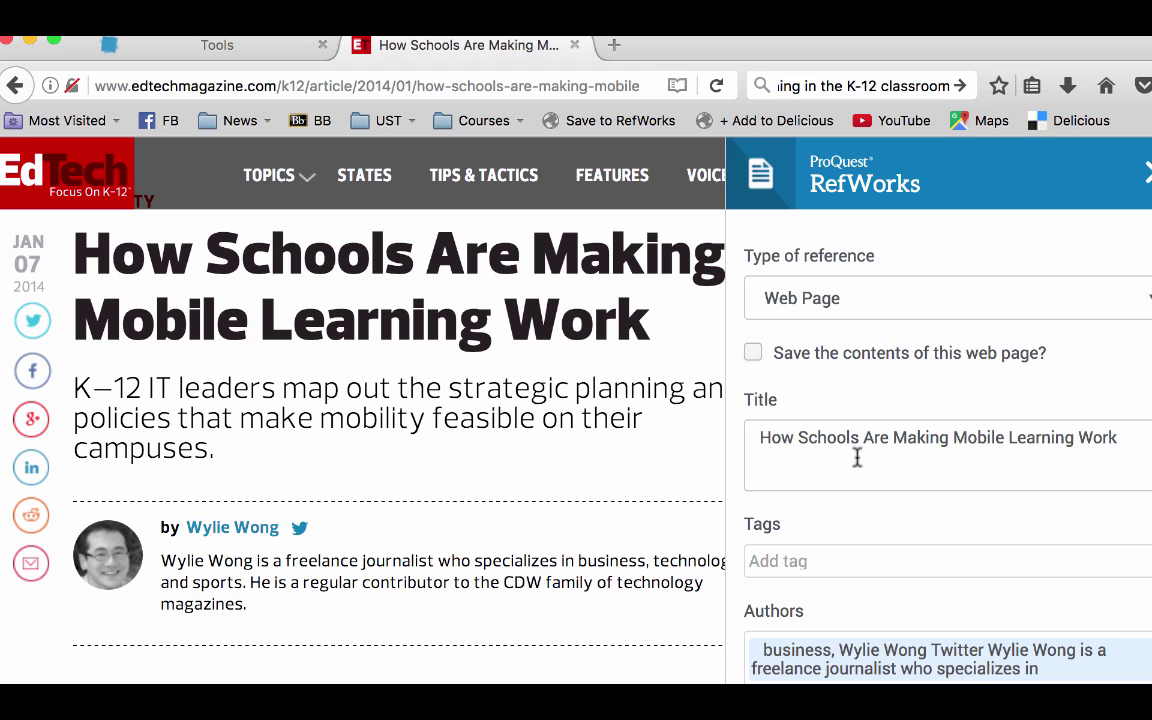
scroll(857, 457, down, 3)
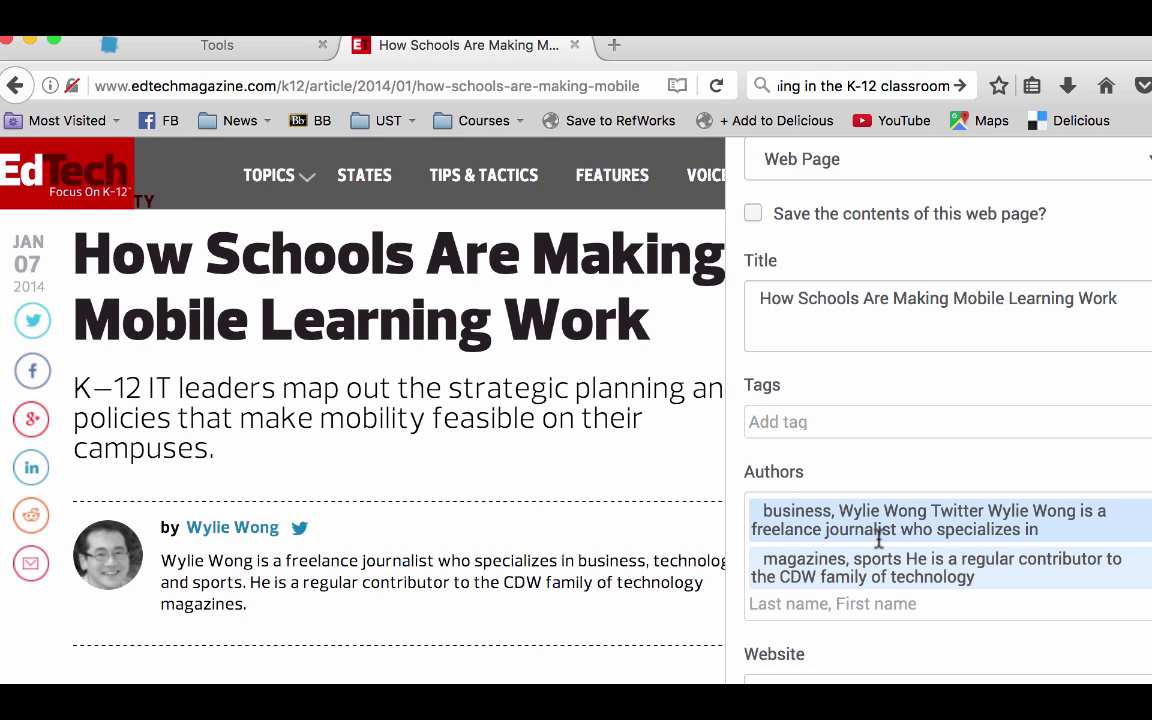
scroll(880, 538, down, 2)
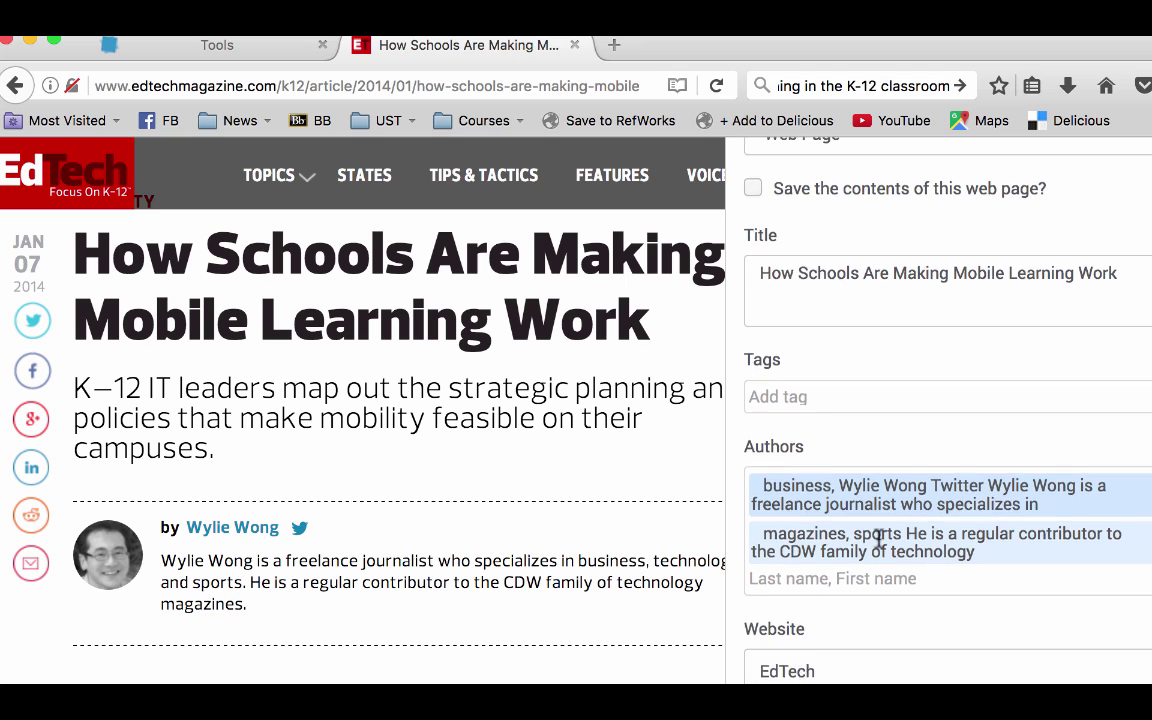
scroll(831, 621, down, 3)
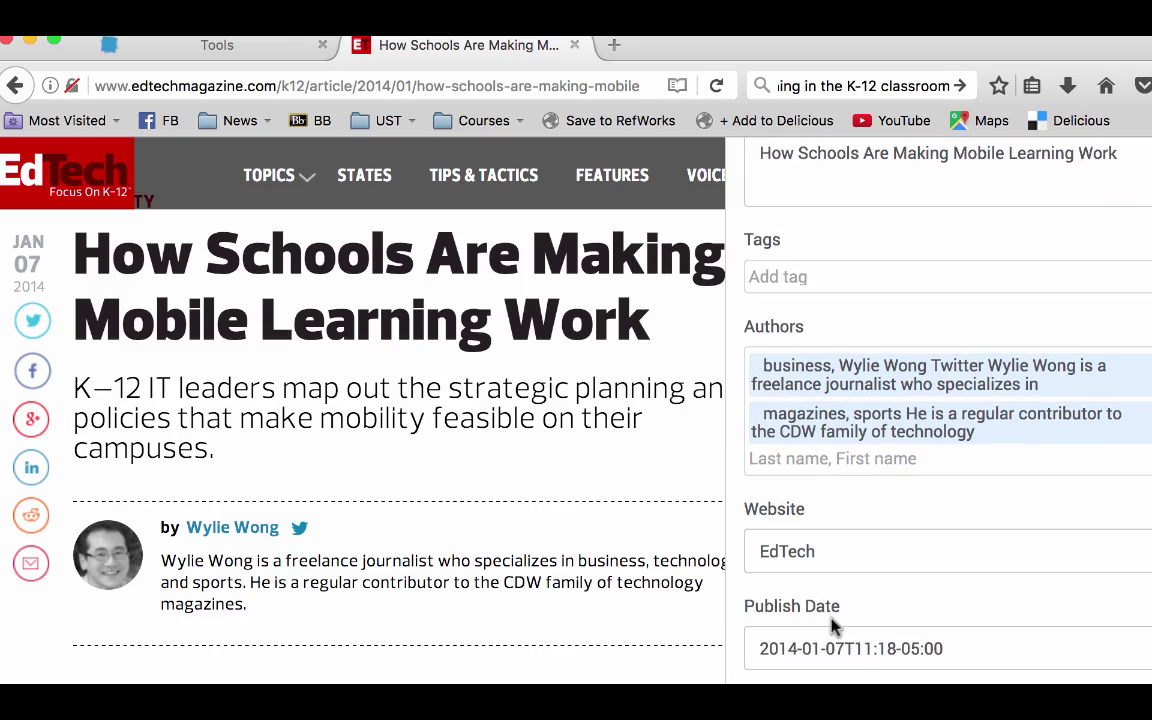
scroll(566, 620, down, 15)
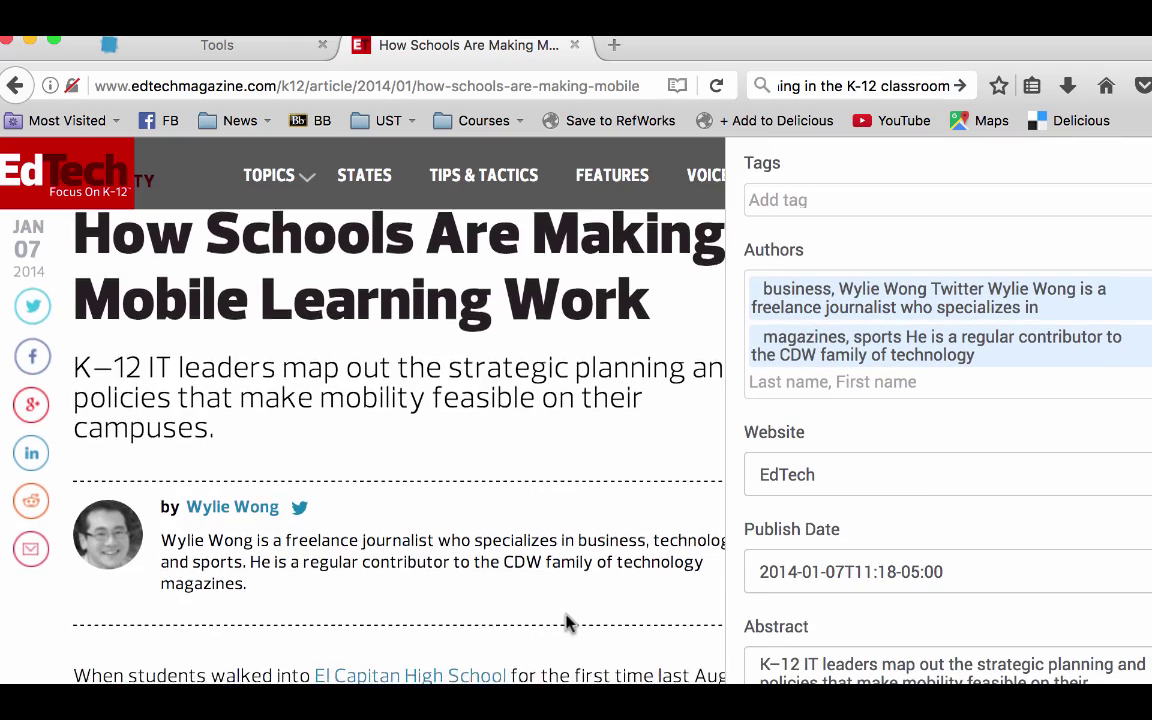
scroll(566, 620, down, 20)
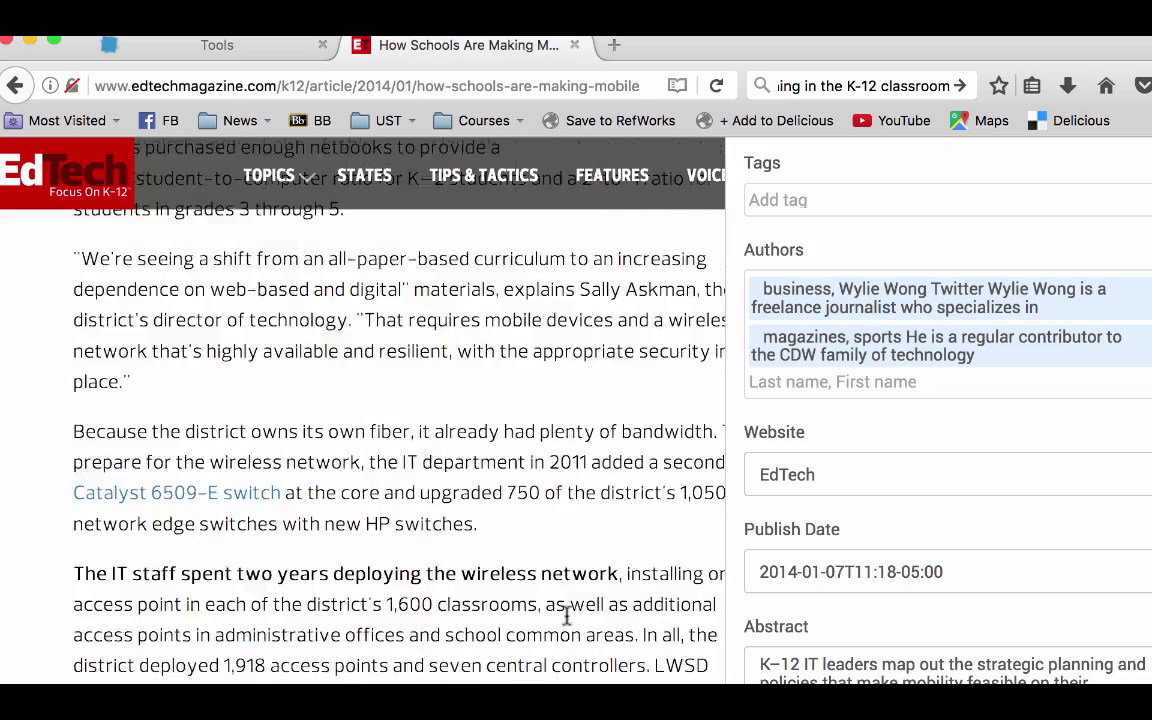
scroll(566, 620, up, 20)
scroll(1004, 320, down, 3)
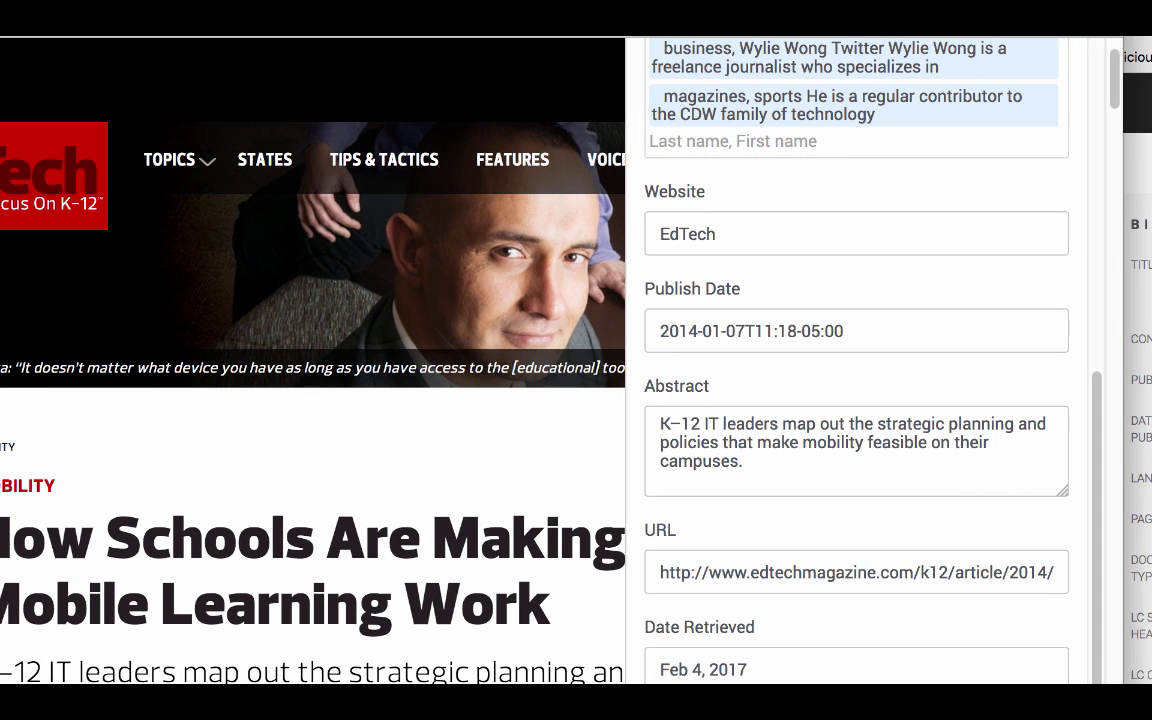
drag(1120, 684, 1150, 688)
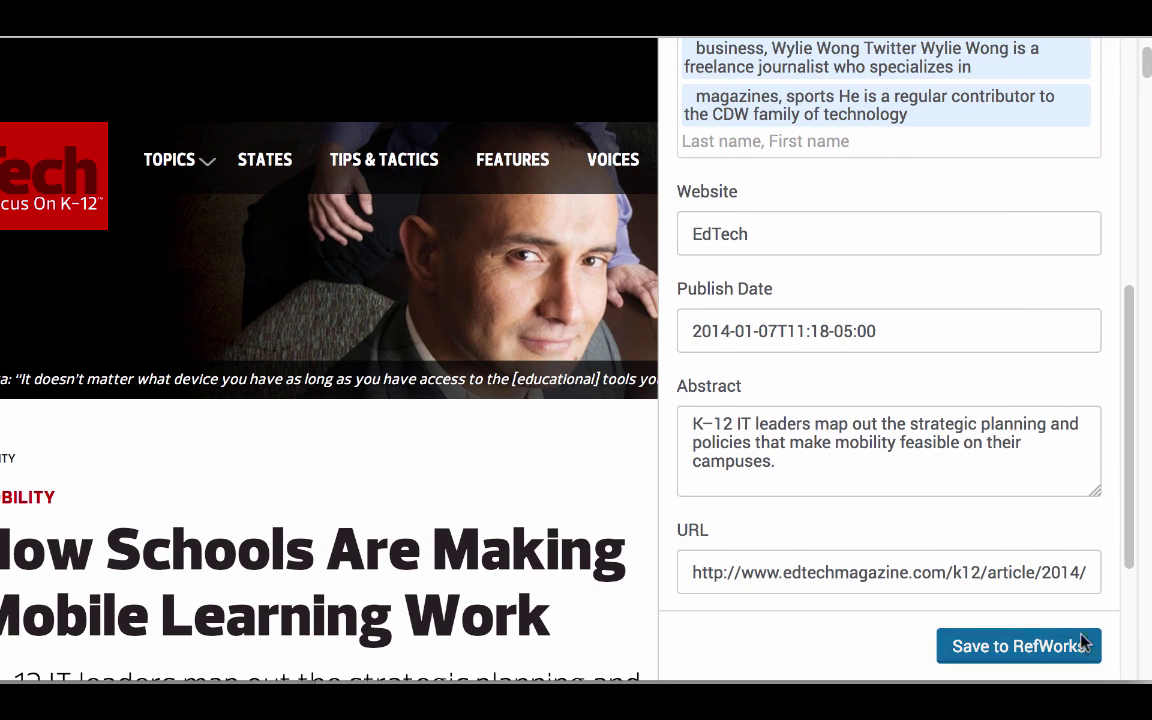
click(1025, 650)
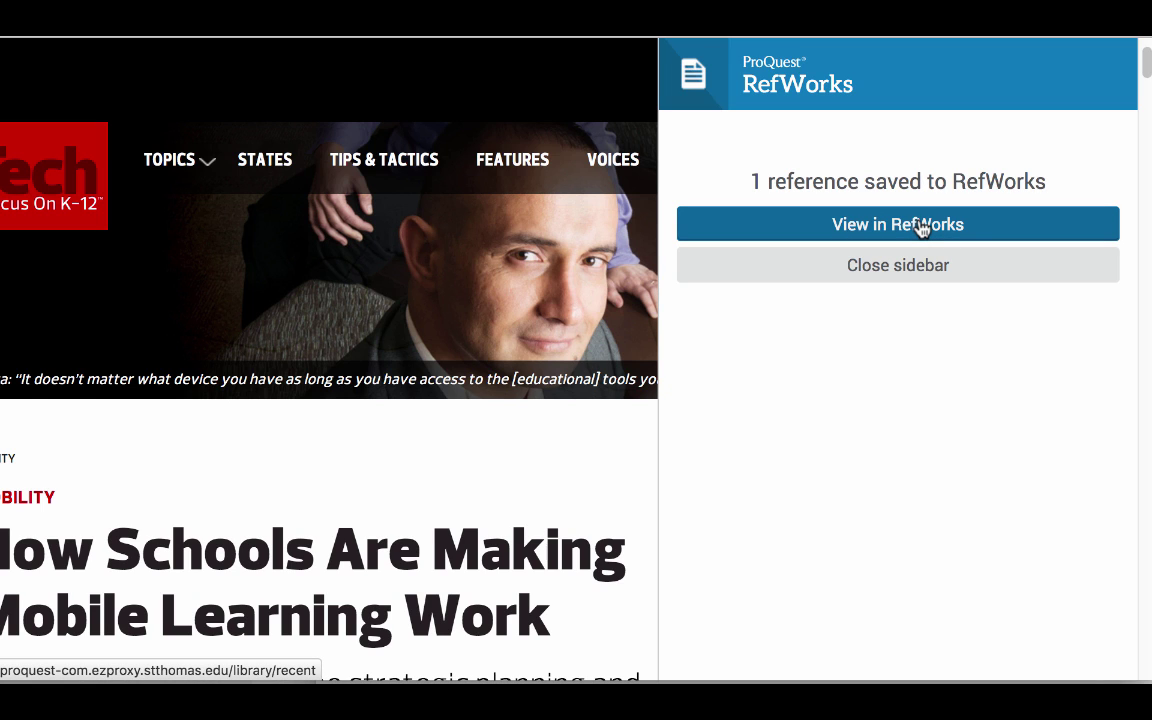
click(952, 226)
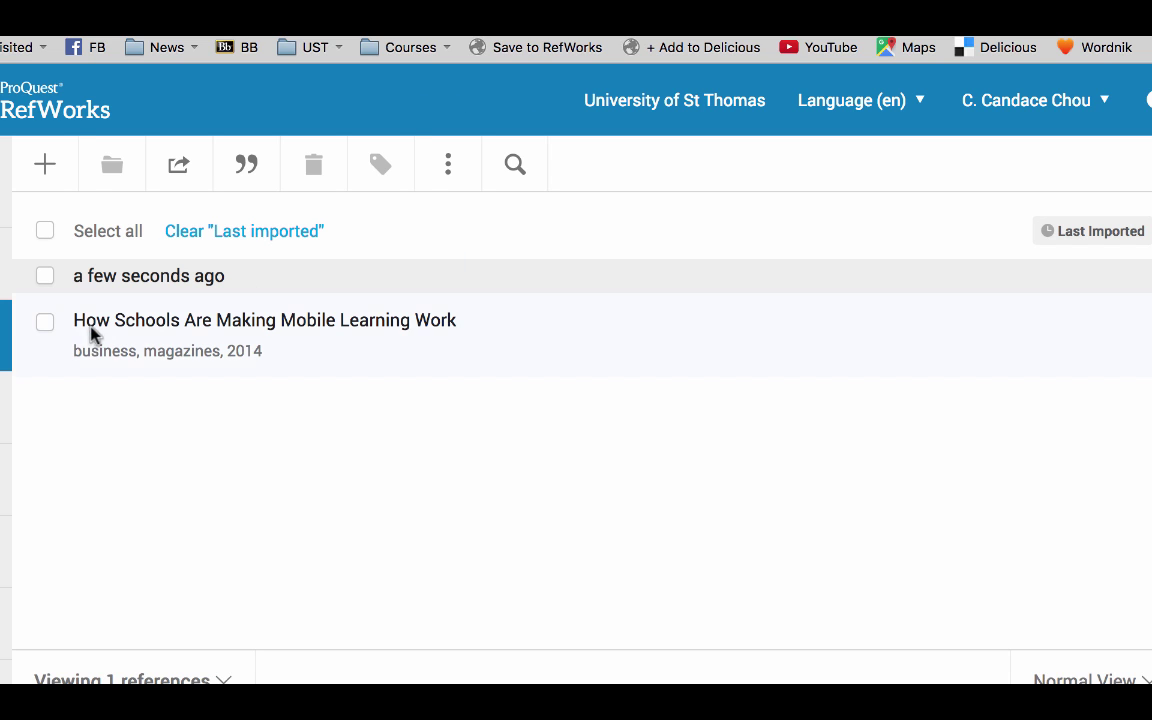
- Open the EdTech reference's details and check its Web Page type, EdTech website and 2014 date
click(128, 326)
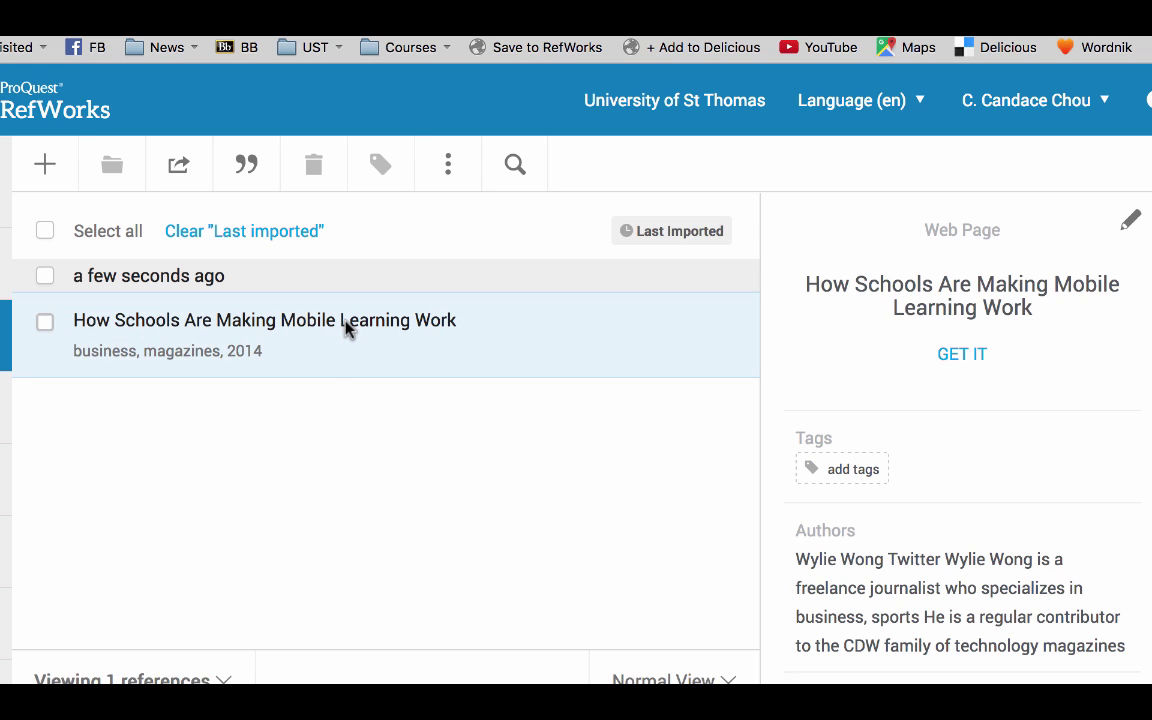
click(345, 322)
click(319, 324)
click(319, 326)
click(198, 318)
scroll(931, 303, down, 3)
scroll(929, 305, down, 1)
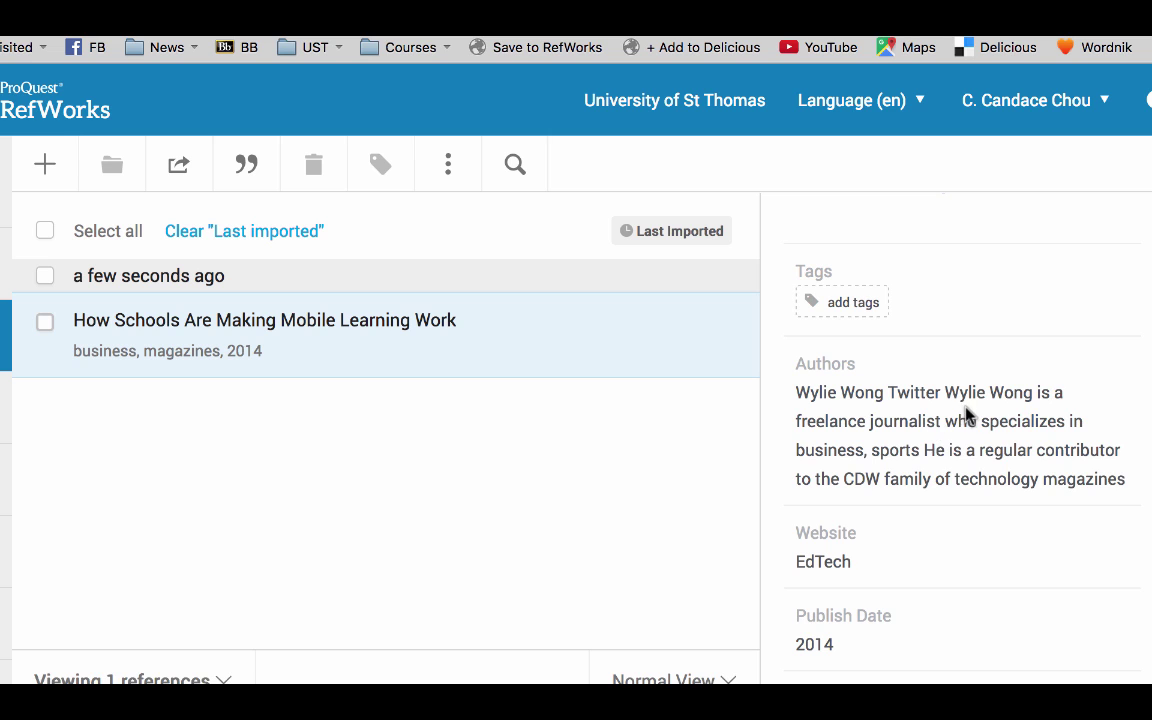
scroll(966, 413, up, 3)
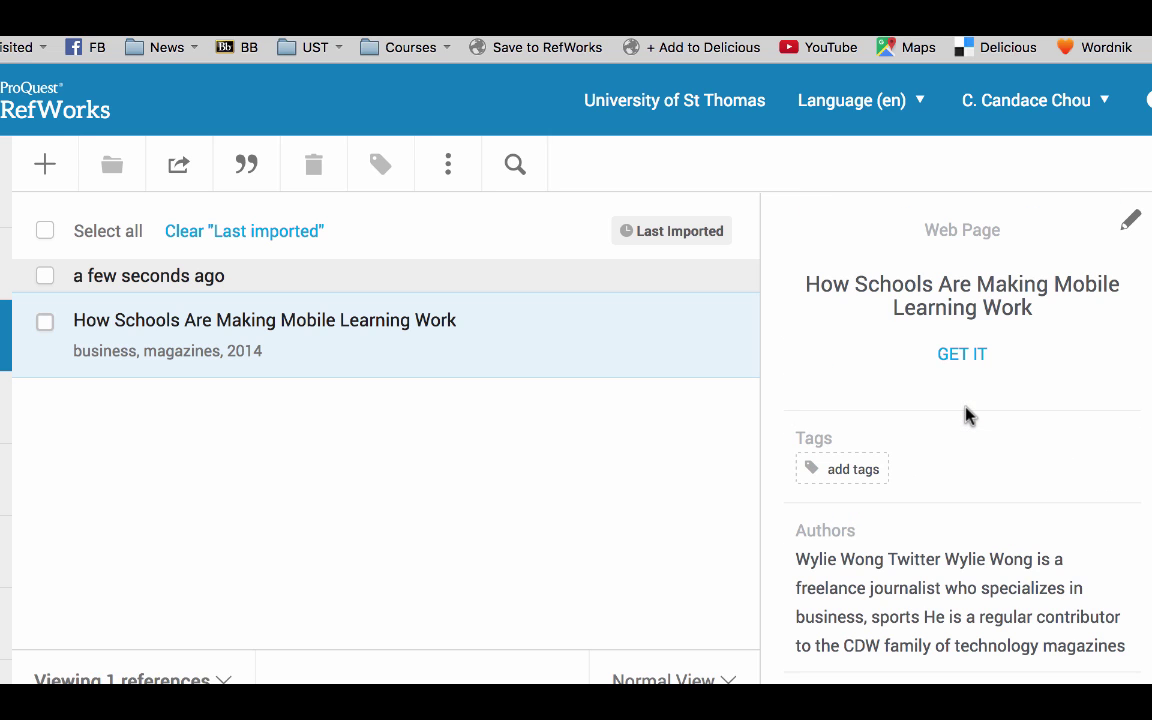
click(1129, 220)
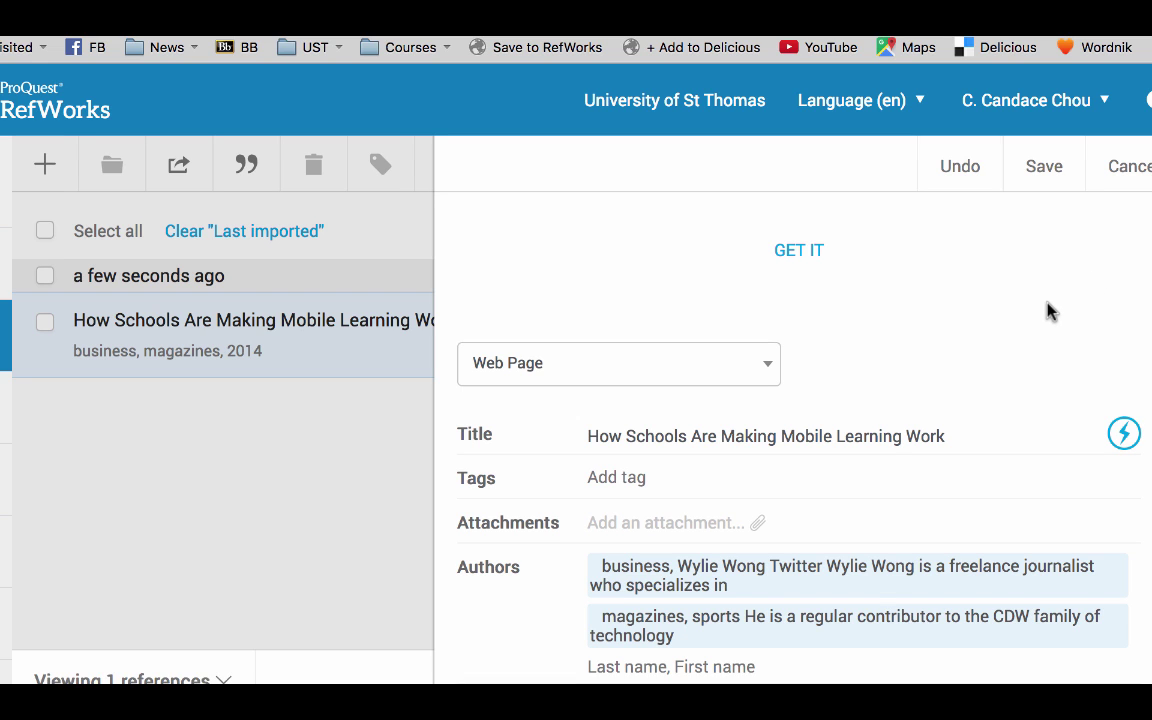
- Strip the stray word 'business', the biography text and the first name from the first author entry
scroll(1048, 312, down, 2)
click(741, 481)
drag(666, 482, 545, 473)
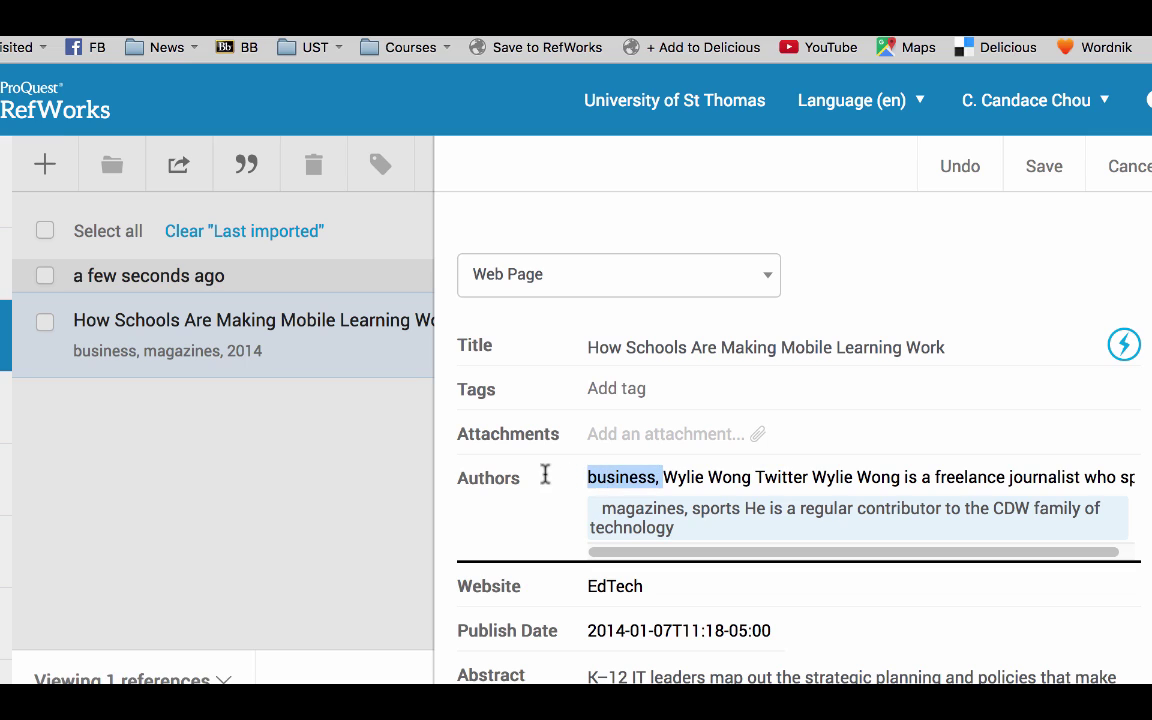
key(BackSpace)
drag(676, 476, 949, 459)
key(BackSpace)
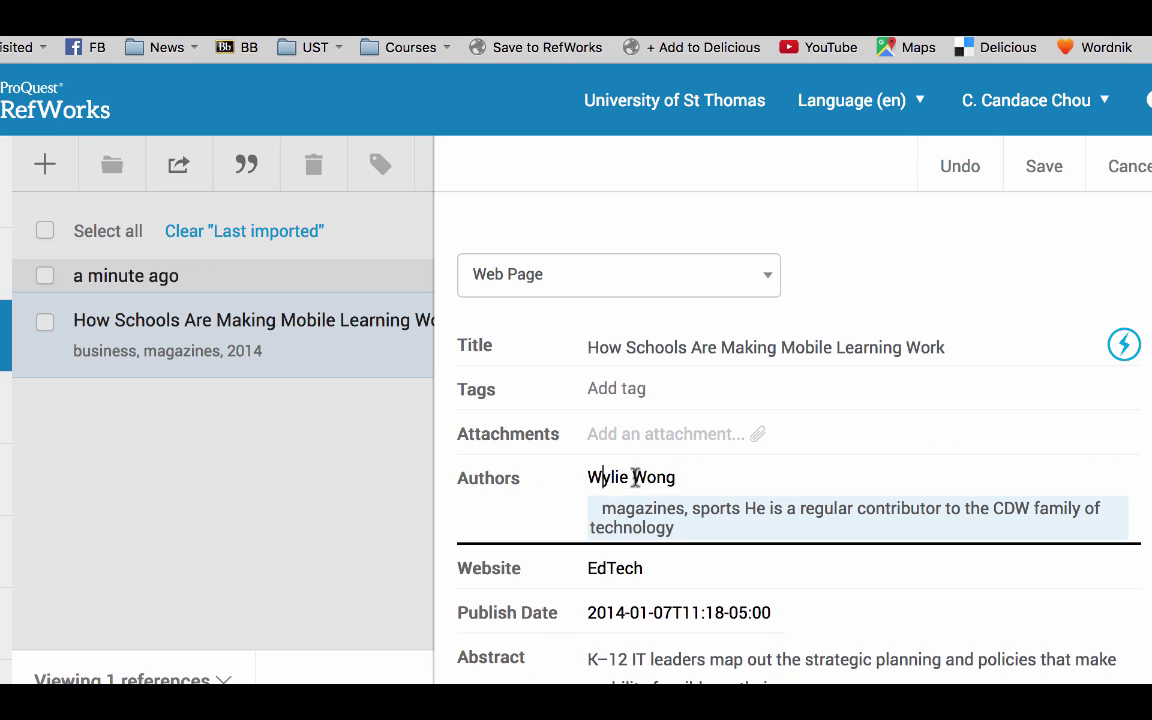
drag(634, 477, 579, 478)
key(BackSpace)
- Complete the author as surname, first name and save the corrected reference
click(677, 482)
text(, Wylie)
key(Return)
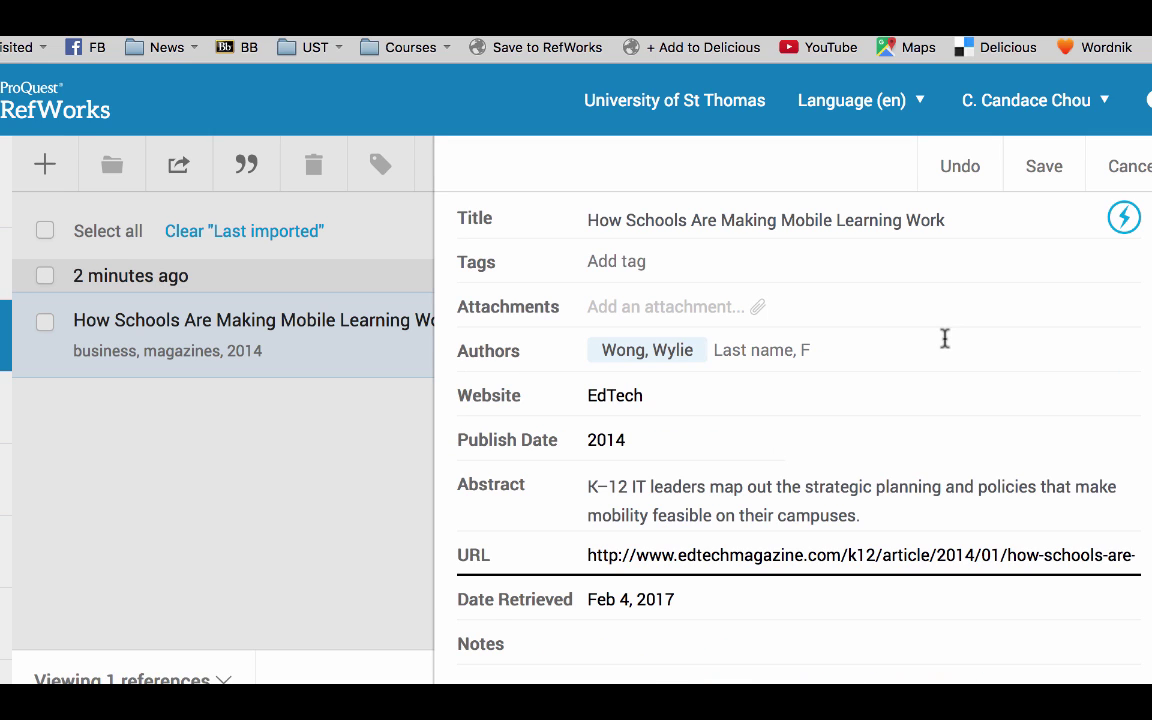
click(1043, 176)
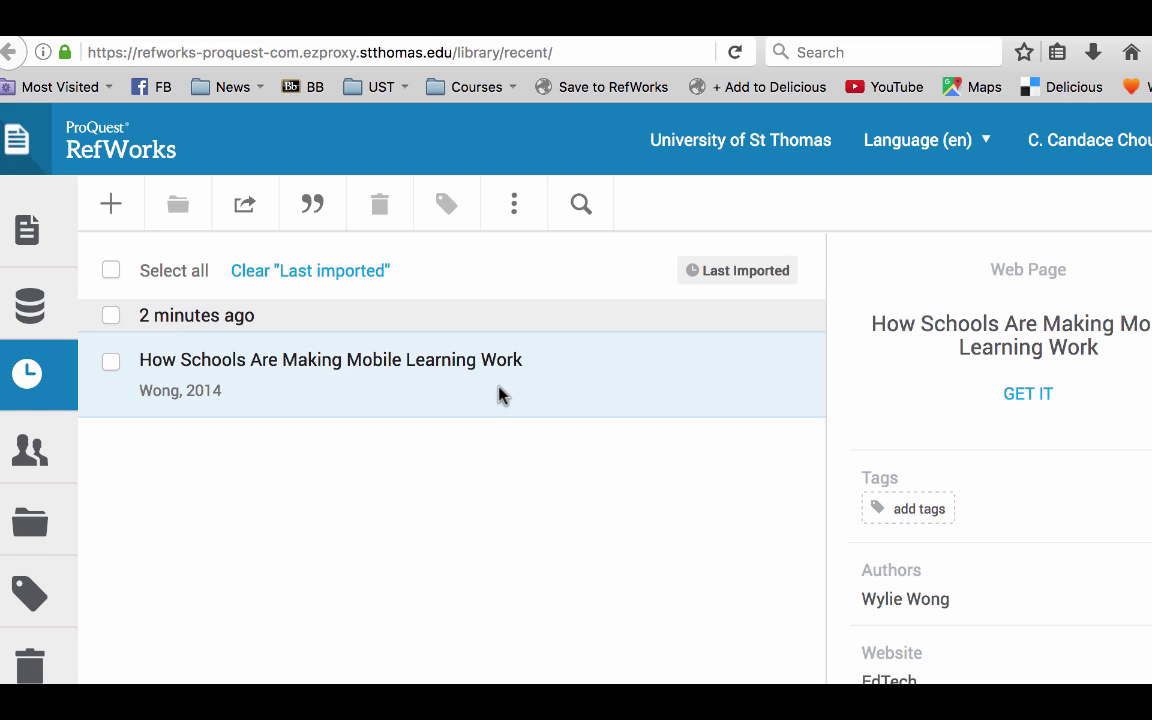
click(111, 206)
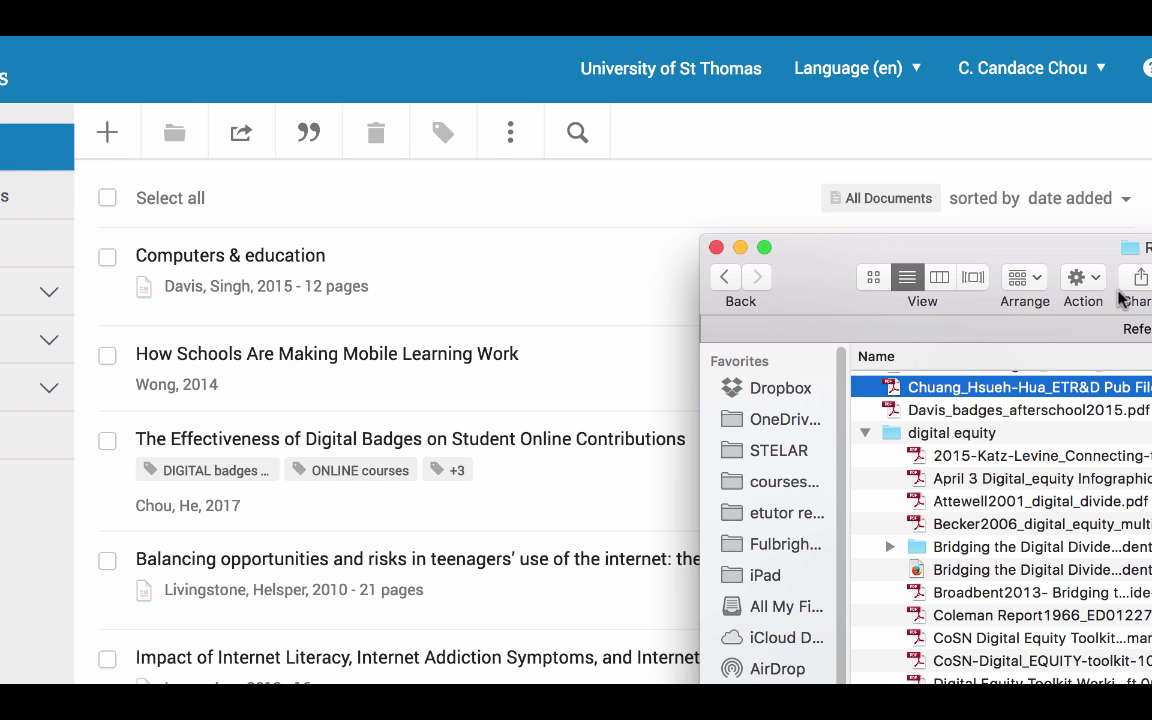
- Move the Finder window aside and drop the article PDF into the RefWorks library
drag(998, 255, 959, 259)
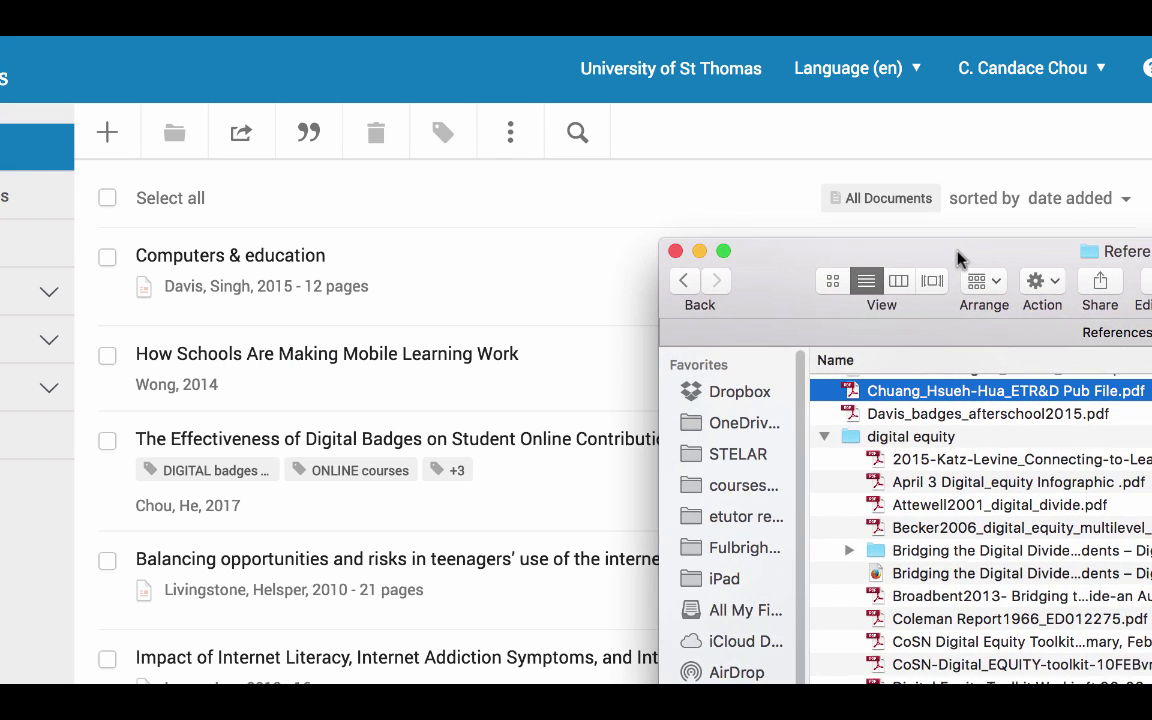
drag(885, 253, 828, 286)
drag(801, 425, 508, 378)
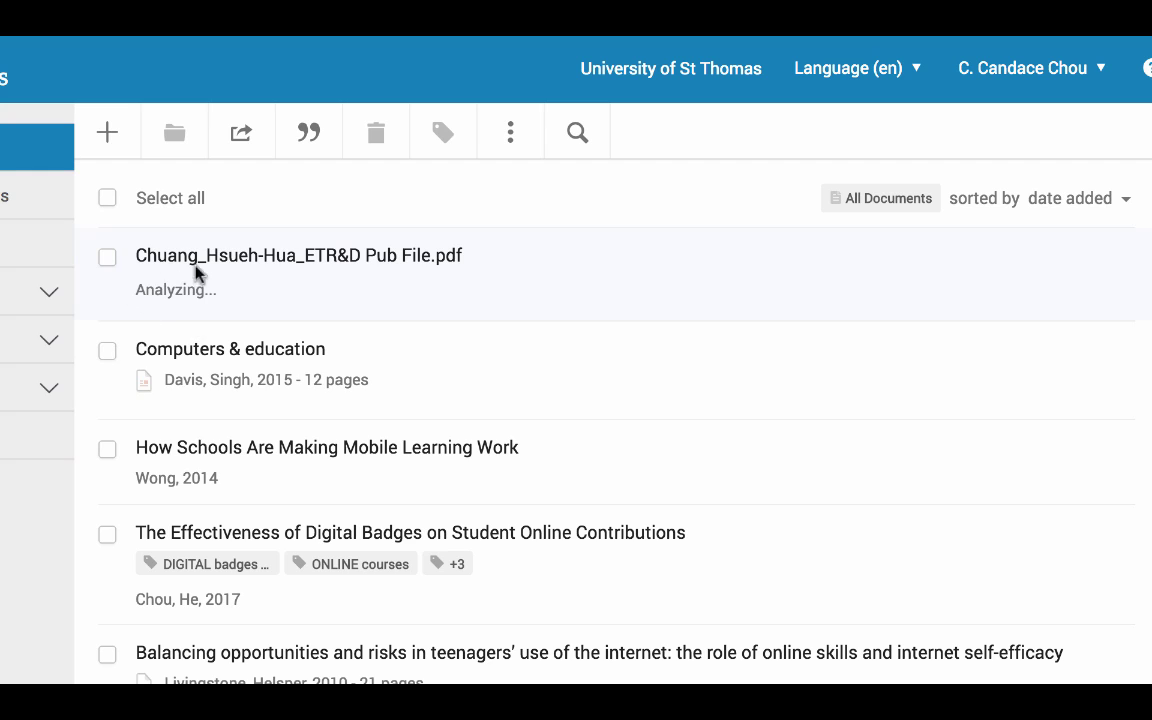
click(256, 290)
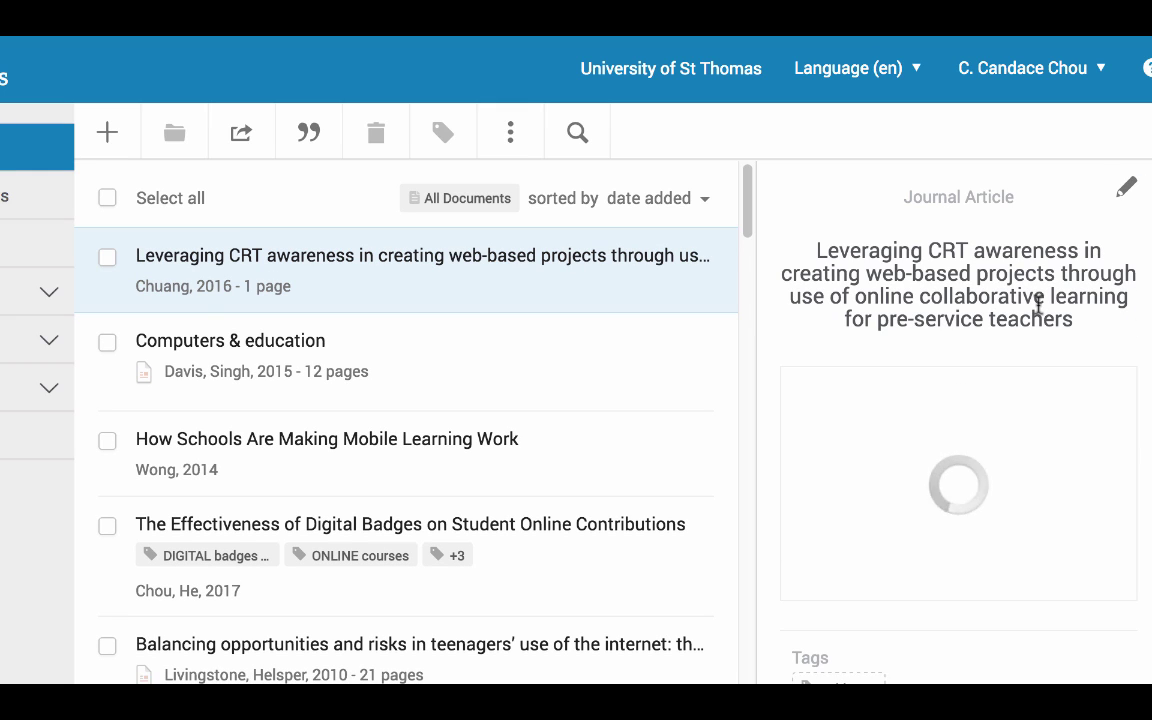
- Review the extracted journal, volume, issue and page details of the 2016 CRT awareness article
scroll(1030, 425, down, 3)
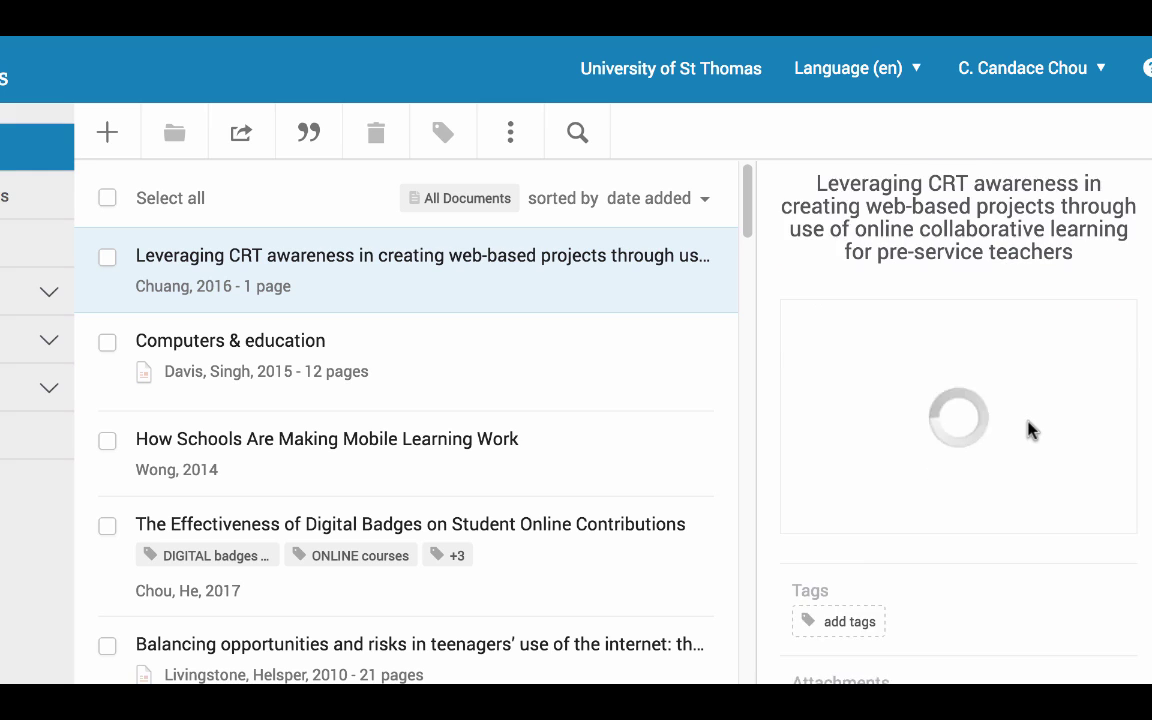
scroll(1030, 428, down, 3)
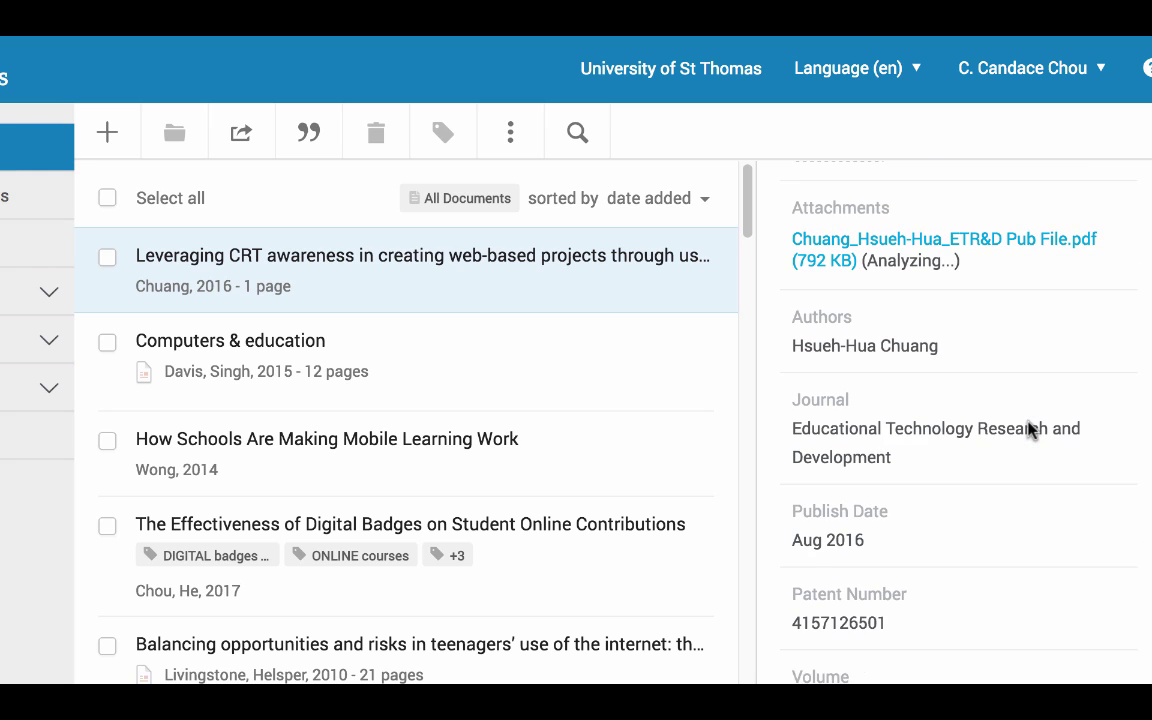
scroll(1030, 428, down, 3)
scroll(1030, 428, down, 1)
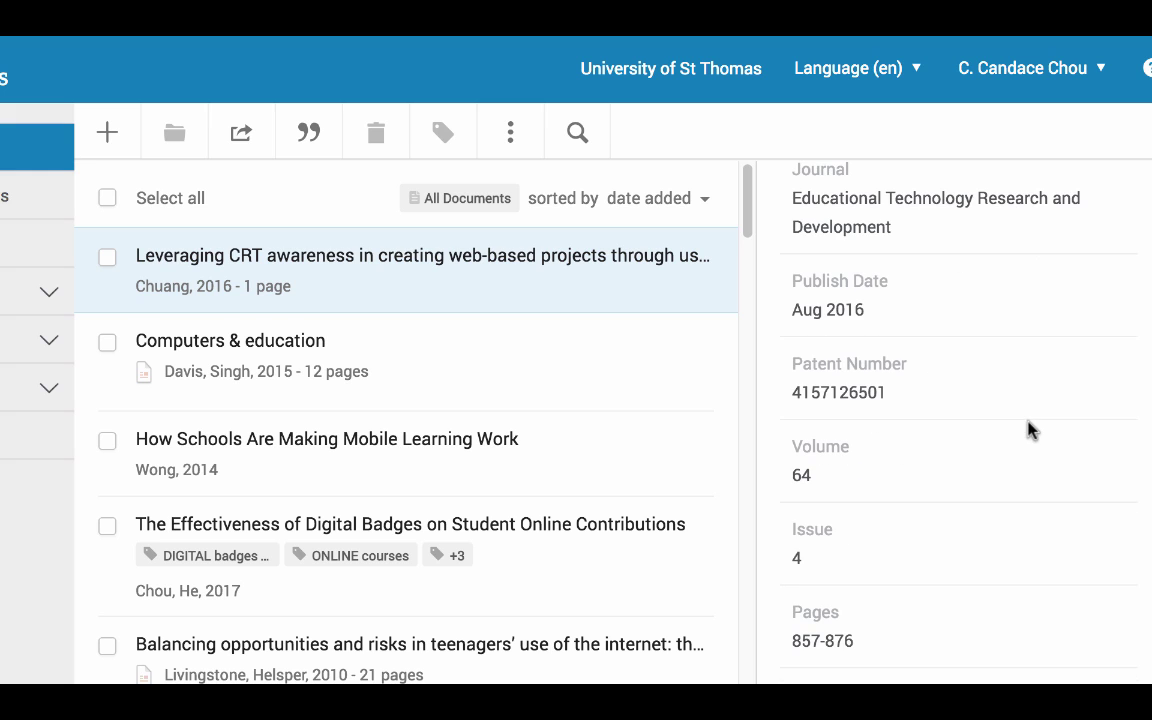
scroll(1030, 428, down, 1)
scroll(1030, 428, down, 1)
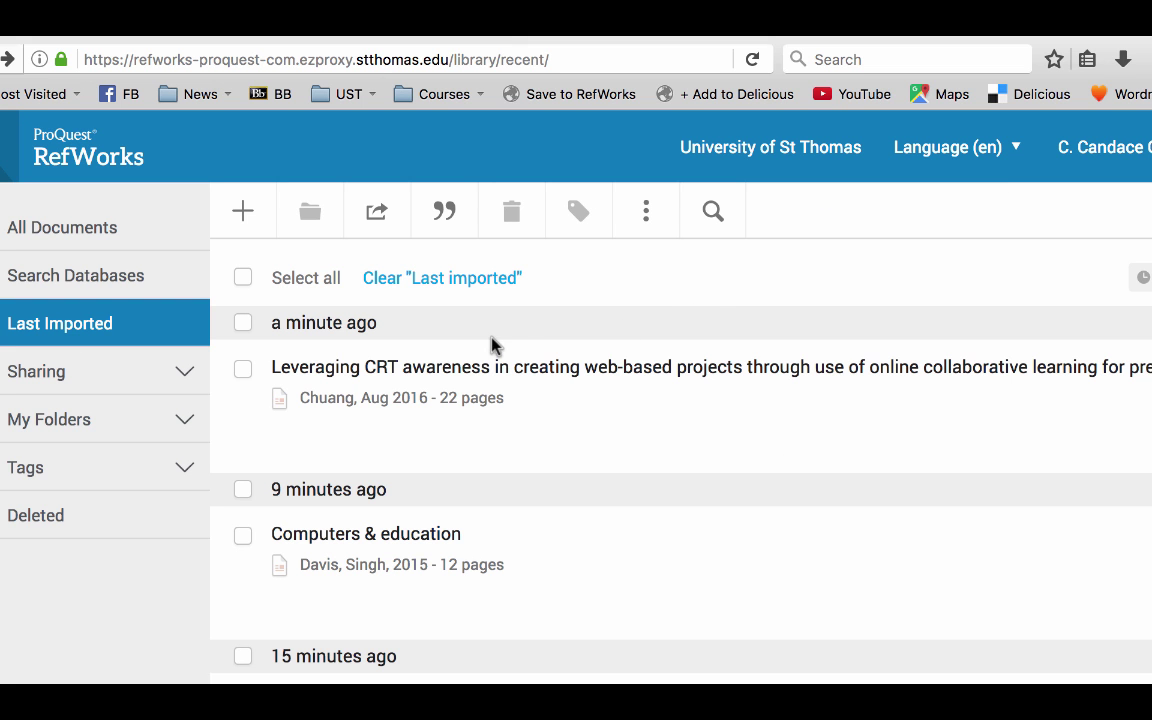
- Create a new blank reference from the add menu and click into its Title field
click(245, 212)
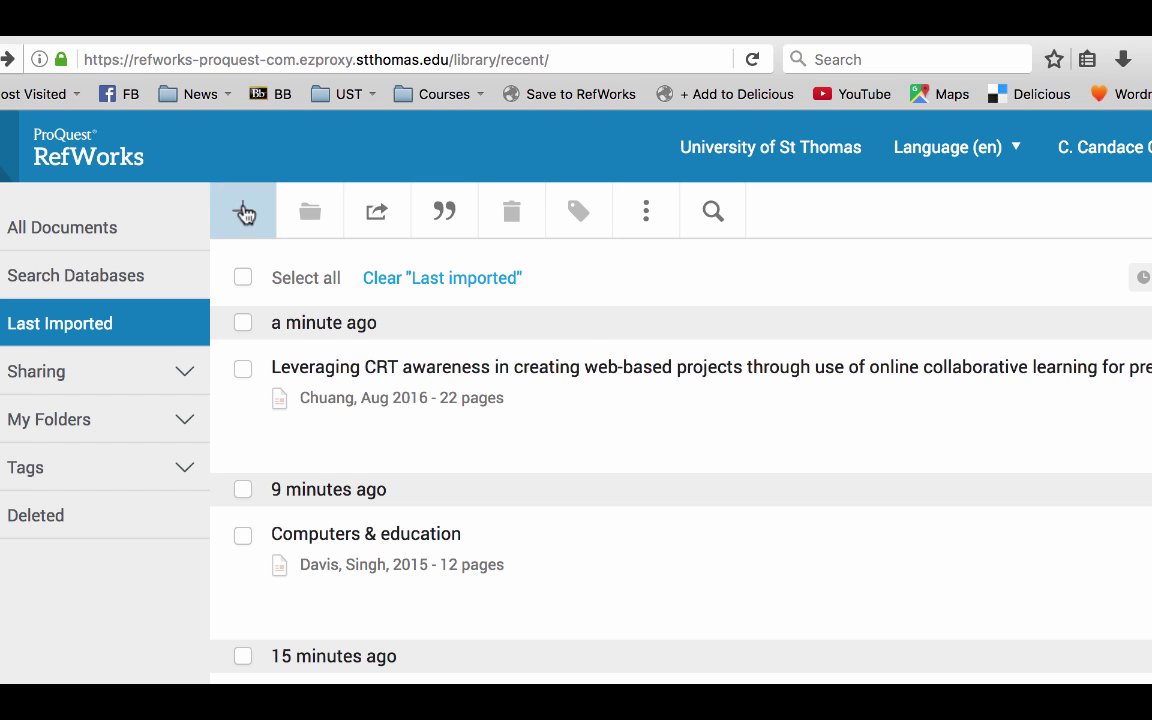
click(329, 478)
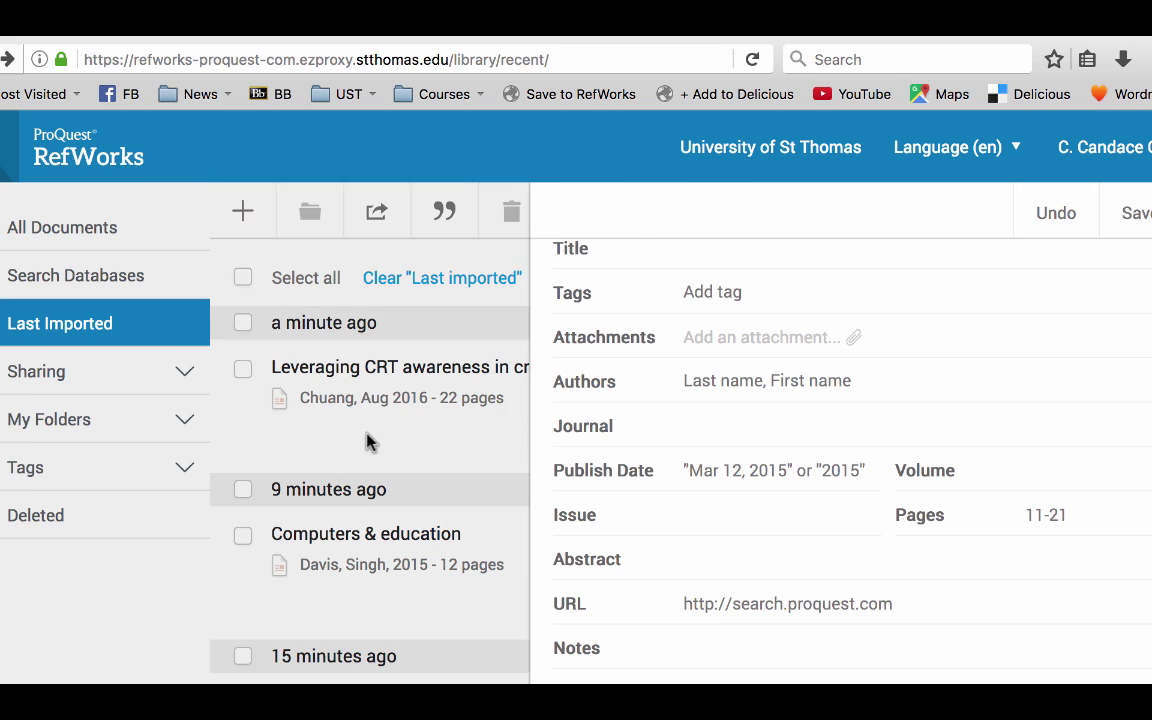
click(699, 267)
- Check the Tags and Authors fields and keep the reference type as Journal Article
click(728, 292)
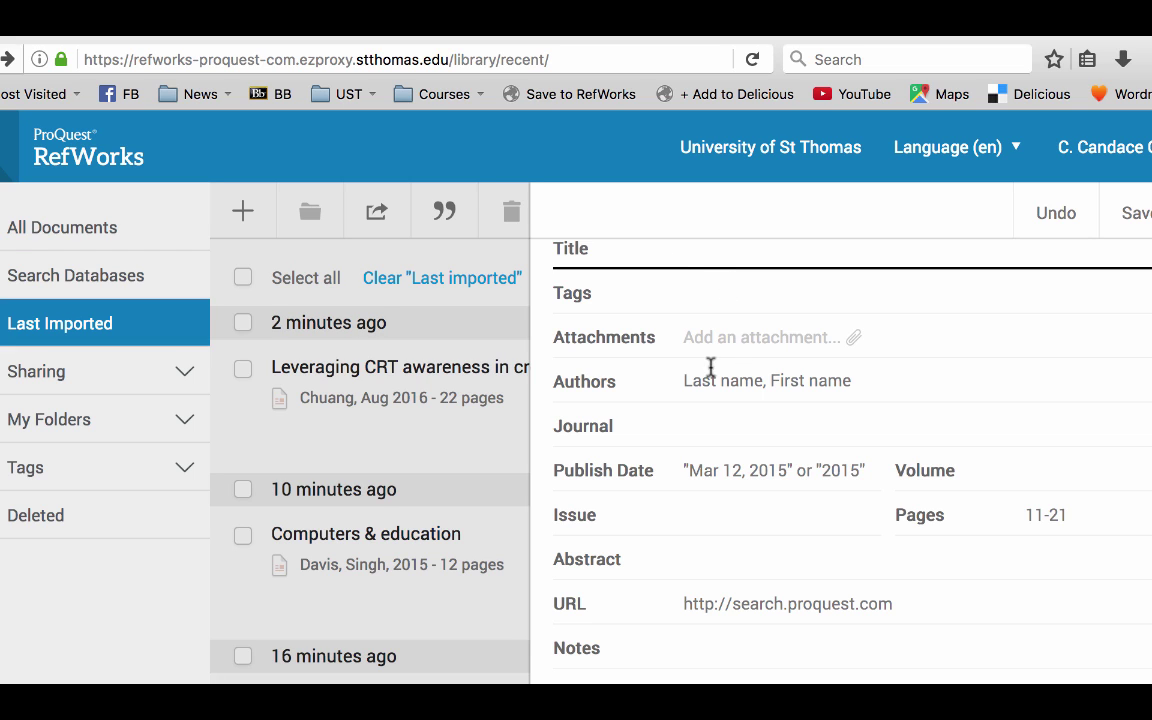
click(716, 388)
scroll(790, 348, up, 1)
scroll(800, 346, up, 1)
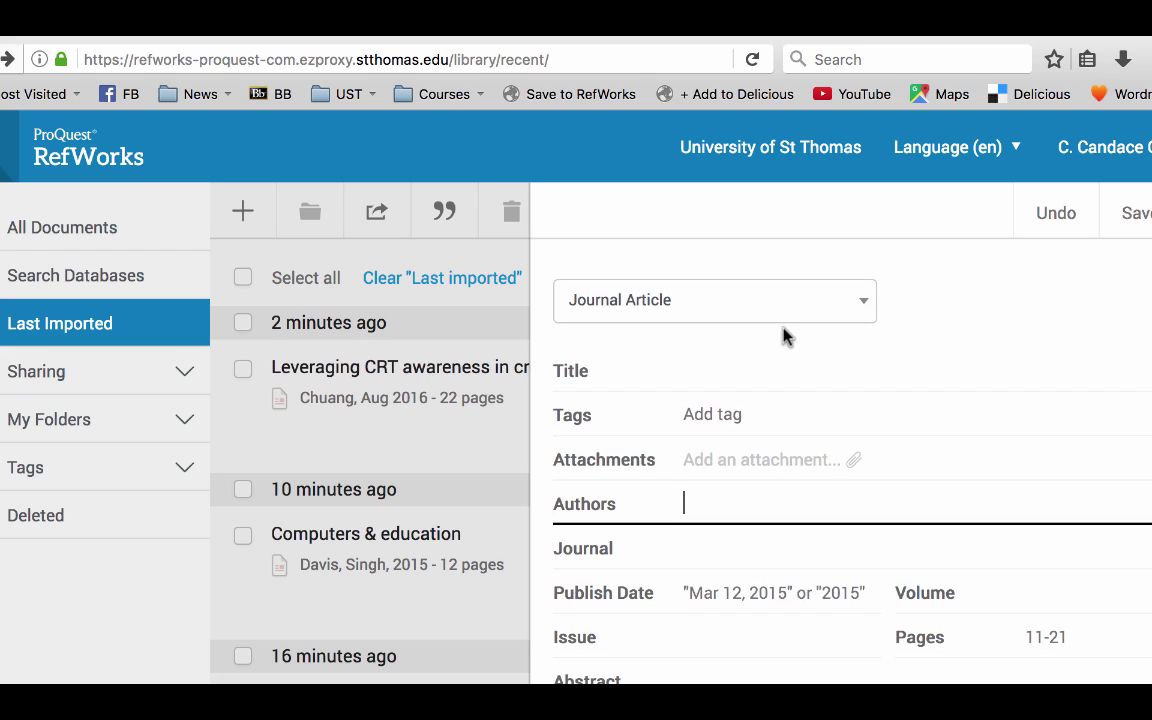
click(737, 312)
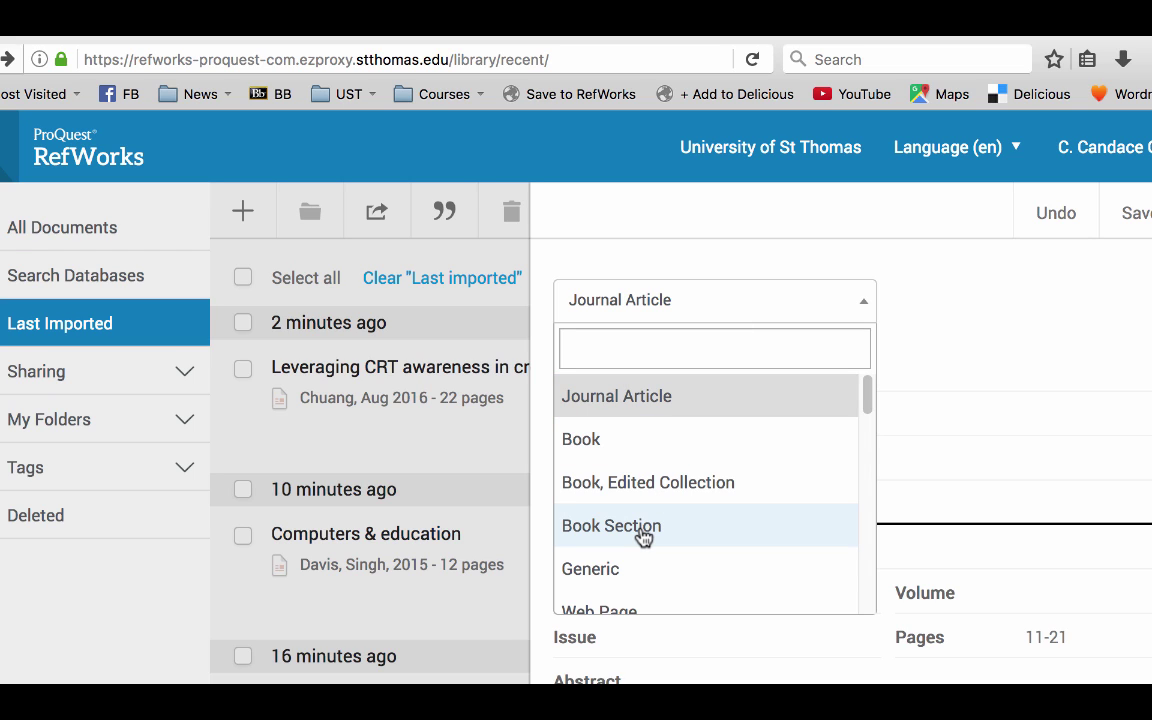
click(951, 414)
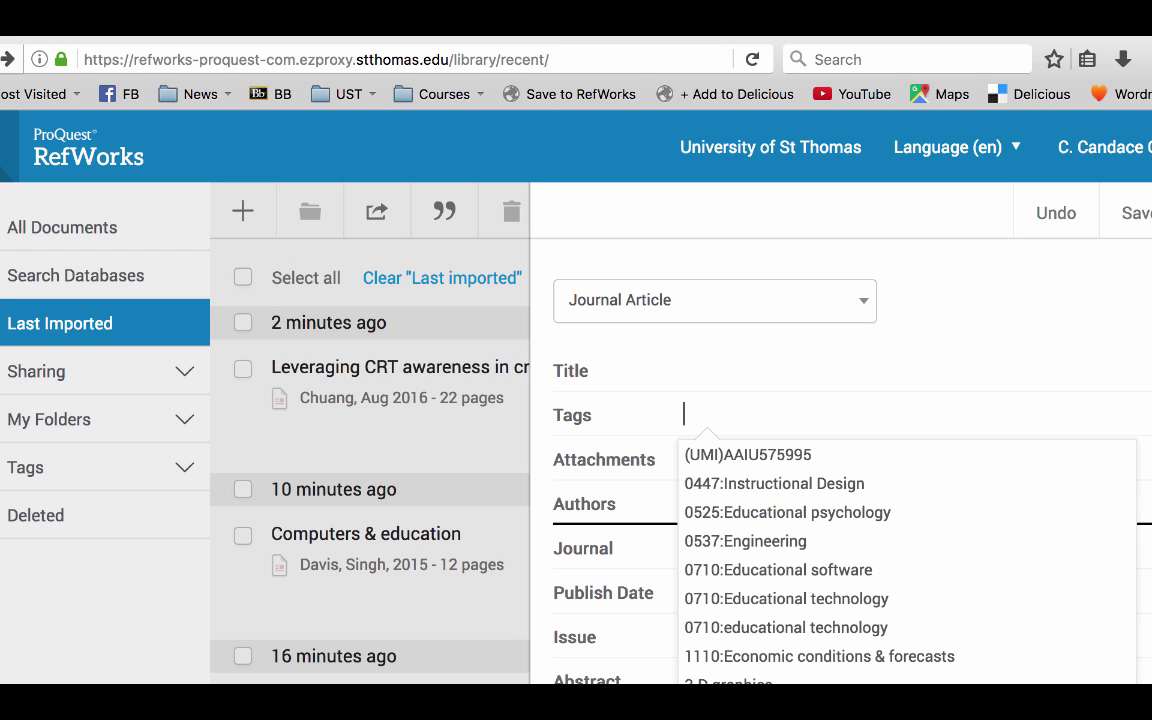